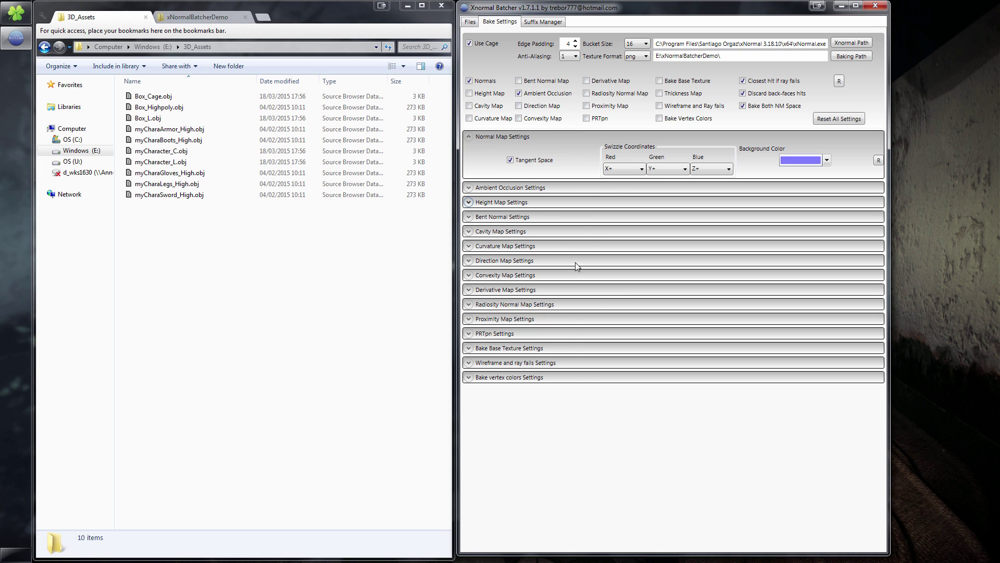
Step: Examine the baking path in the bake settings, the suffix lists, and the low-poly, high-poly and cage suffix choices for the files
{"action": "left_click_drag", "start_coordinate": [732, 56], "coordinate": [681, 54]}
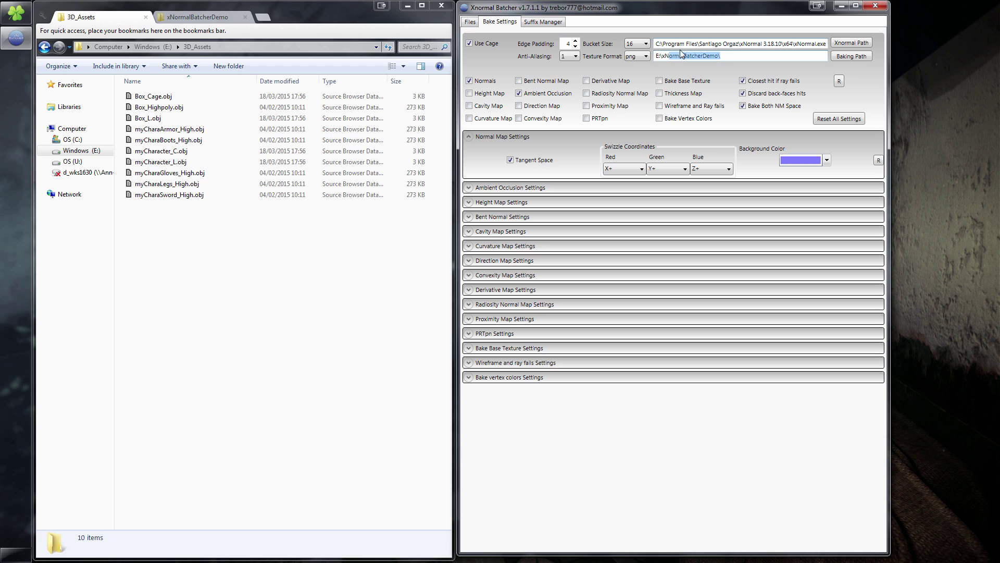
{"action": "left_click", "coordinate": [536, 23]}
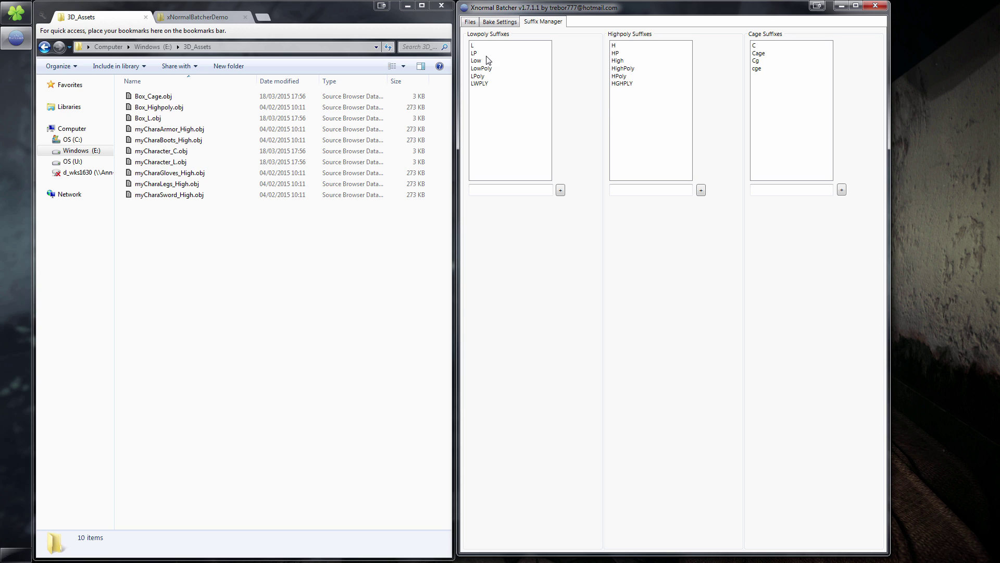
{"action": "left_click", "coordinate": [507, 191]}
{"action": "left_click", "coordinate": [470, 22]}
{"action": "left_click", "coordinate": [677, 51]}
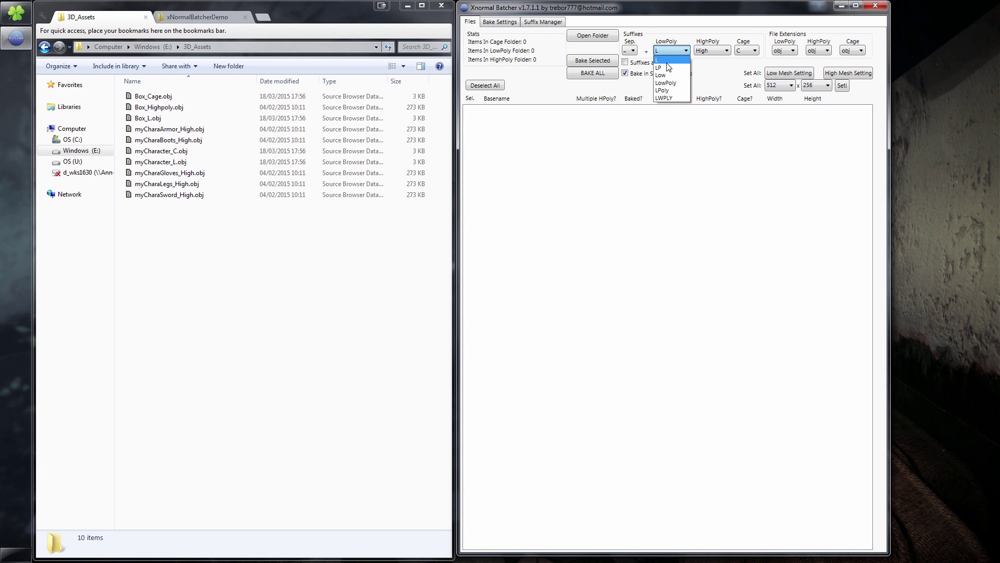
{"action": "left_click", "coordinate": [666, 59]}
{"action": "left_click", "coordinate": [708, 51]}
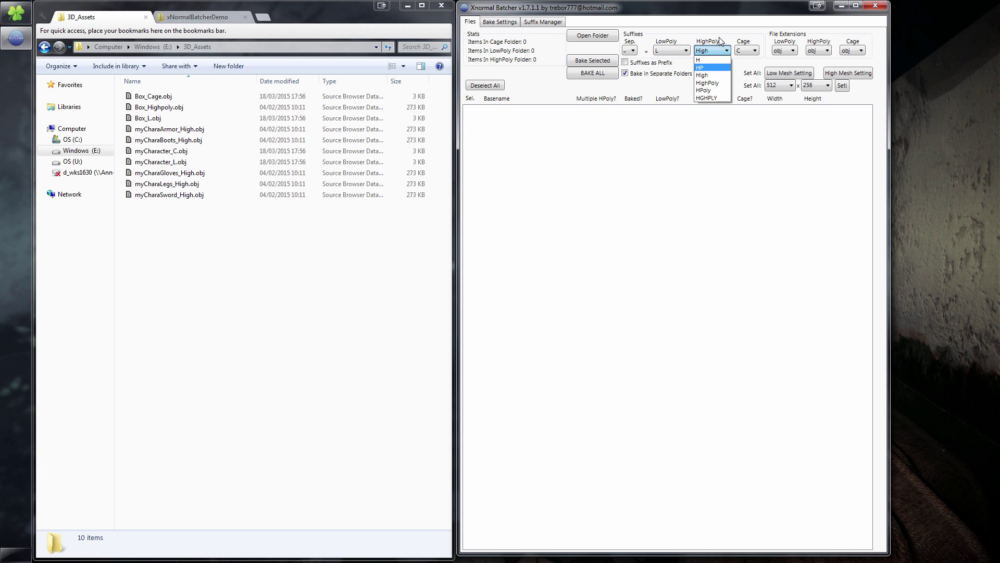
{"action": "left_click", "coordinate": [746, 50]}
{"action": "left_click", "coordinate": [747, 51]}
{"action": "left_click", "coordinate": [744, 60]}
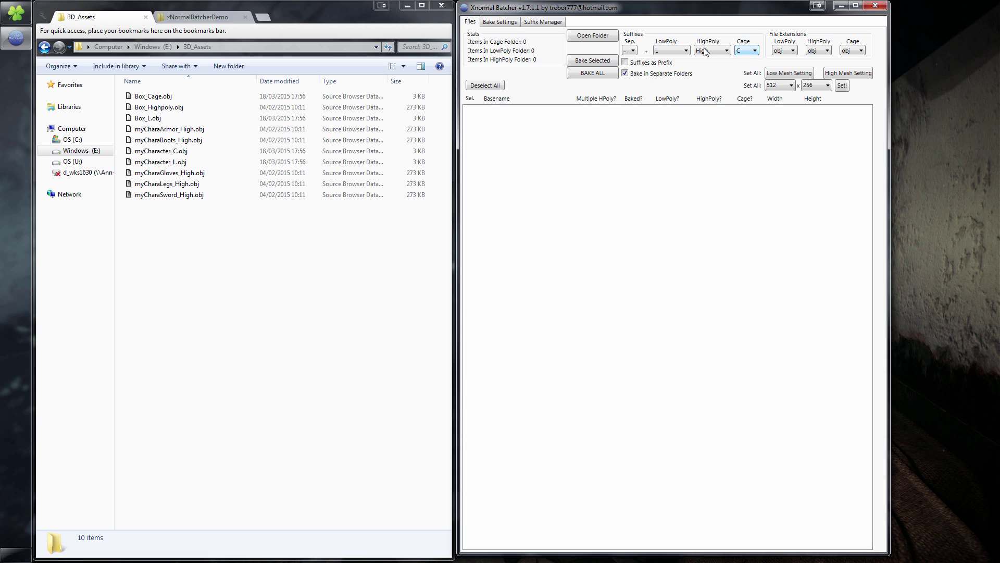
{"action": "left_click", "coordinate": [498, 23]}
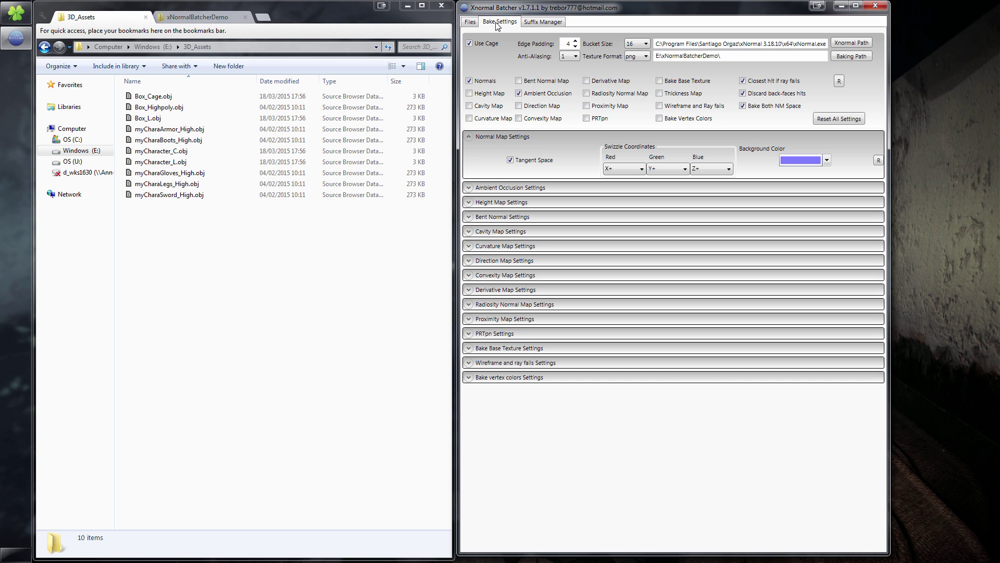
{"action": "left_click", "coordinate": [471, 22]}
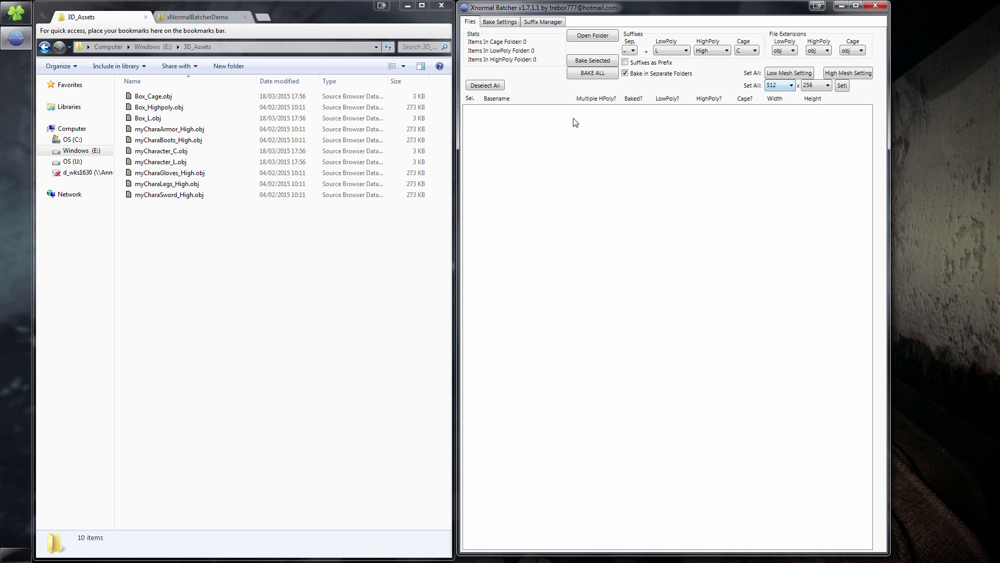
Step: Compare the baking path with the subfolders of the xNormalBatcherDemo folder, and look inside its Maps folder
{"action": "left_click_drag", "start_coordinate": [658, 9], "coordinate": [658, 11]}
{"action": "left_click", "coordinate": [211, 206]}
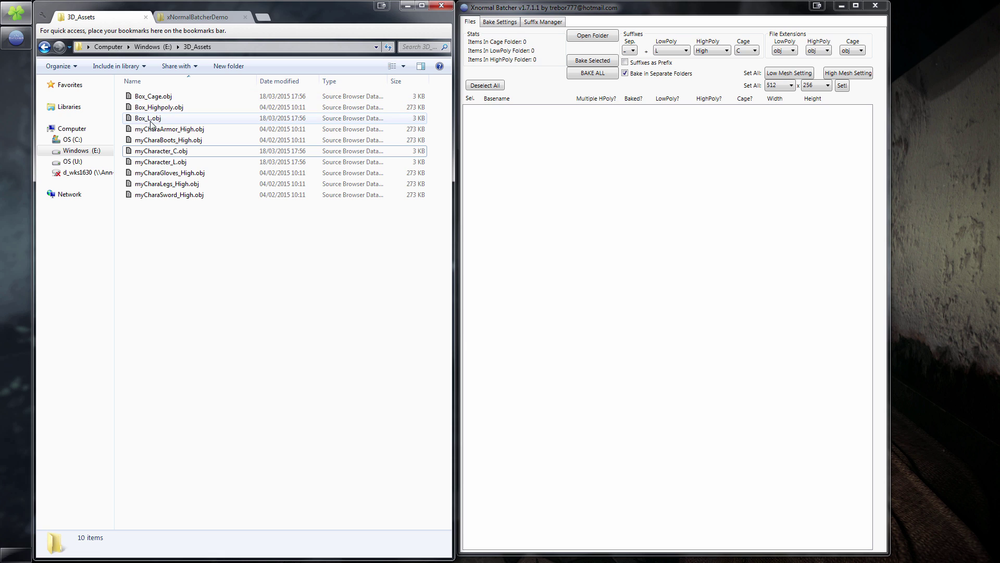
{"action": "left_click", "coordinate": [188, 17]}
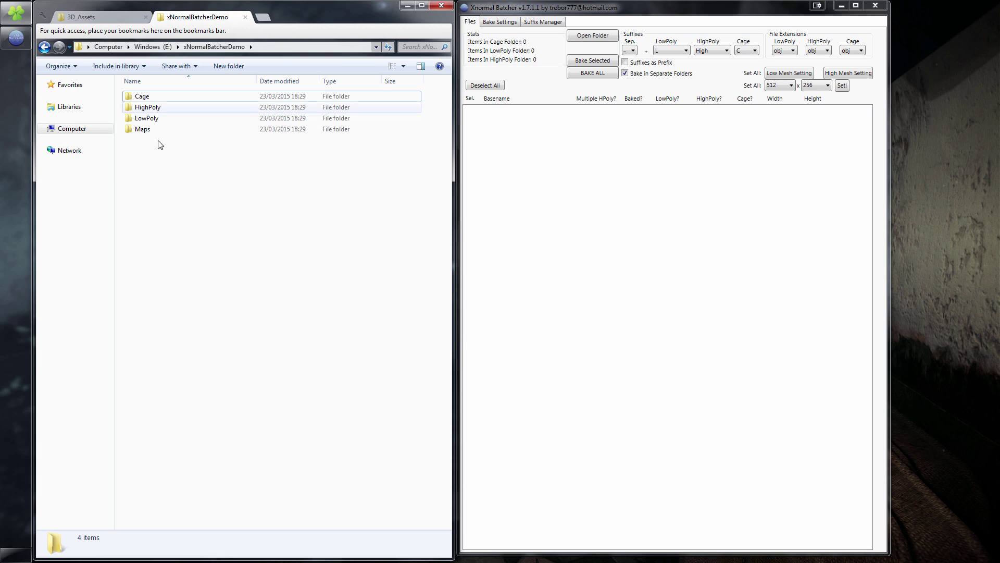
{"action": "left_click", "coordinate": [500, 22]}
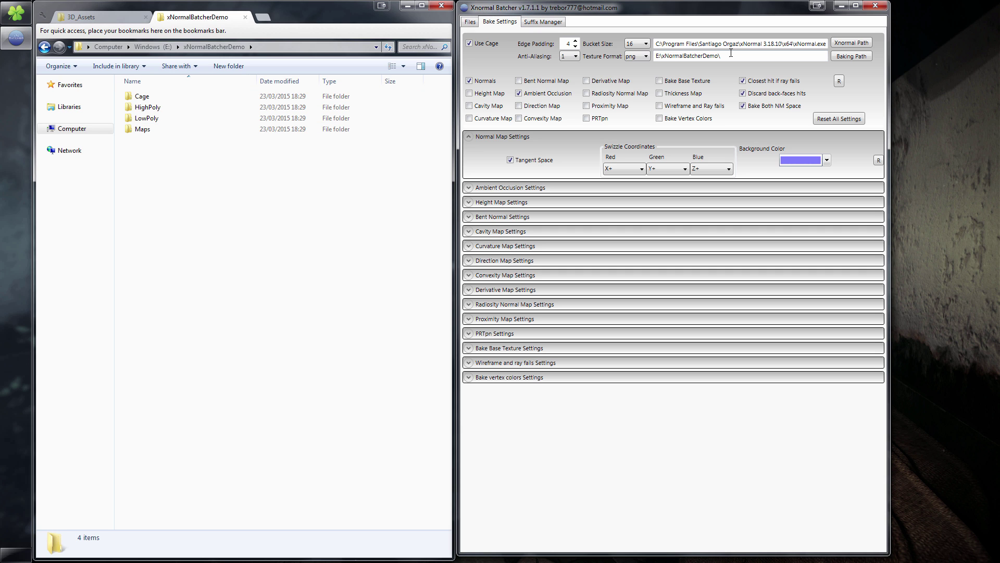
{"action": "left_click", "coordinate": [313, 177]}
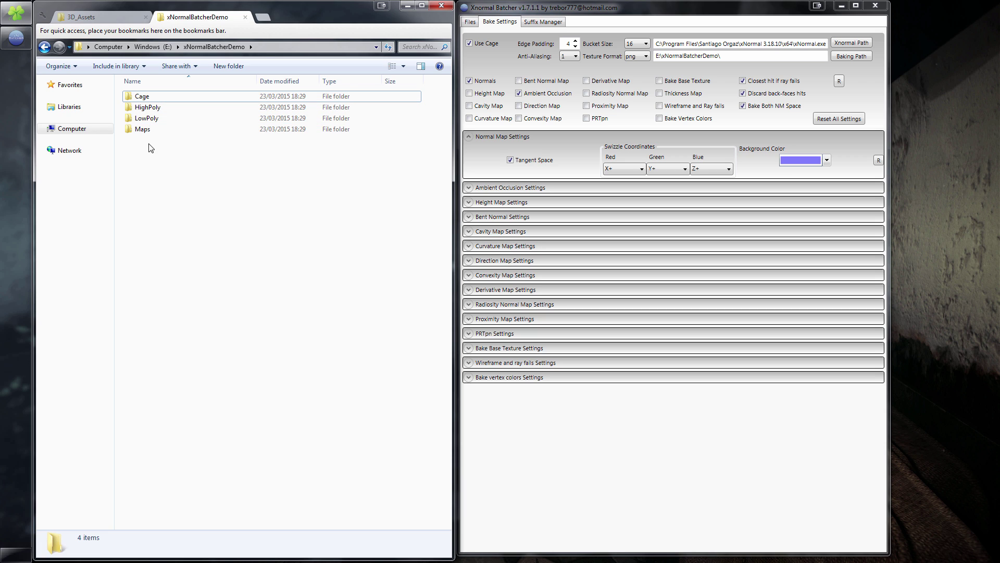
{"action": "double_click", "coordinate": [142, 129]}
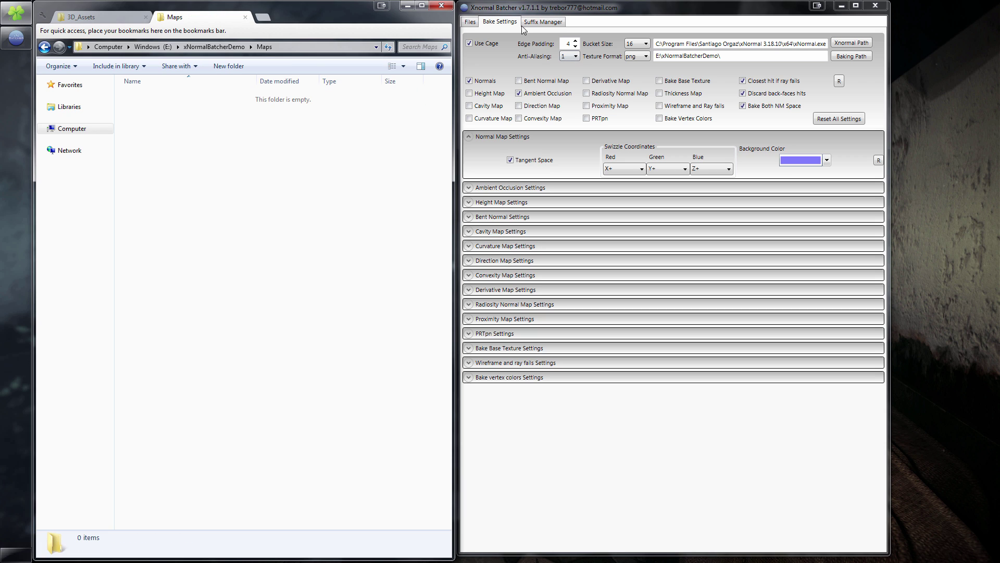
{"action": "left_click", "coordinate": [214, 47]}
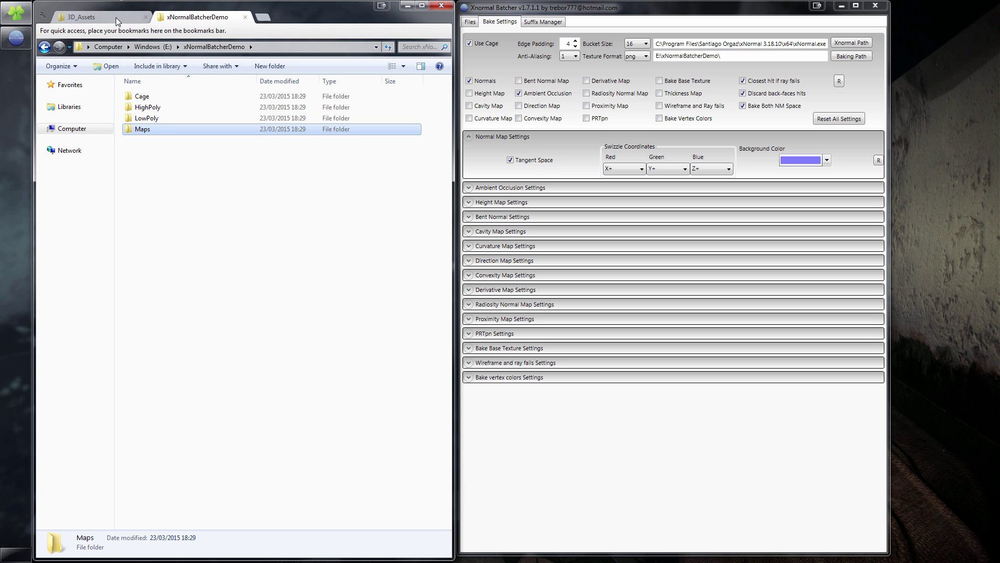
Step: Copy Box_Cage.obj, Box_Highpoly.obj and Box_L.obj from the 3D_Assets folder into the xNormalBatcherDemo folder
{"action": "left_click", "coordinate": [112, 16]}
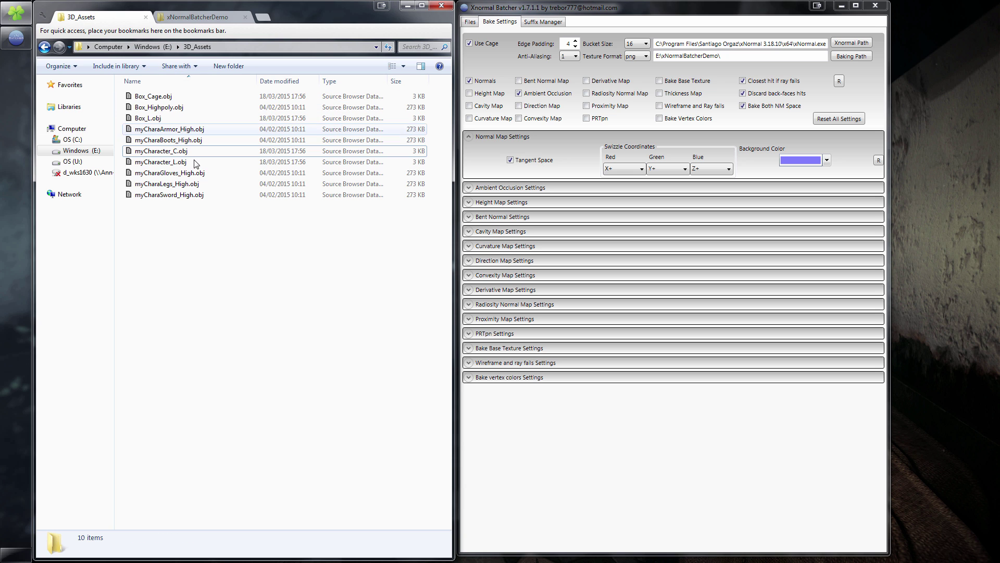
{"action": "left_click", "coordinate": [162, 119]}
{"action": "left_click", "coordinate": [472, 22]}
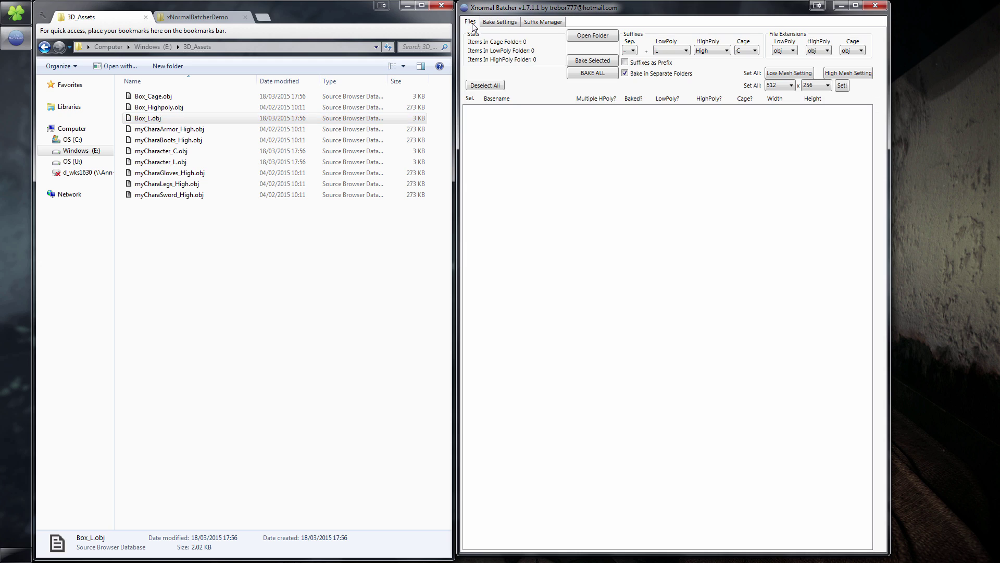
{"action": "left_click", "coordinate": [155, 119]}
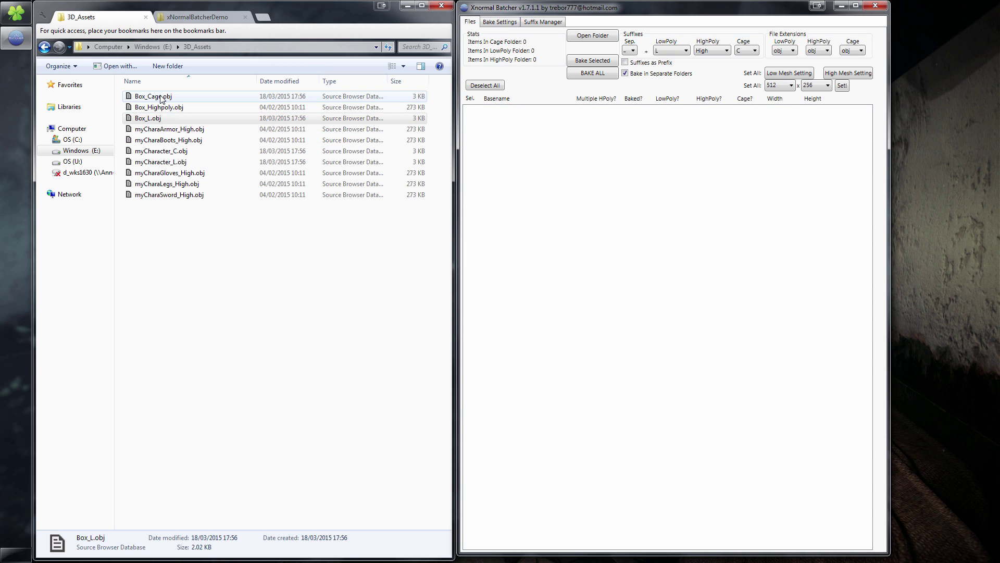
{"action": "left_click", "coordinate": [152, 107]}
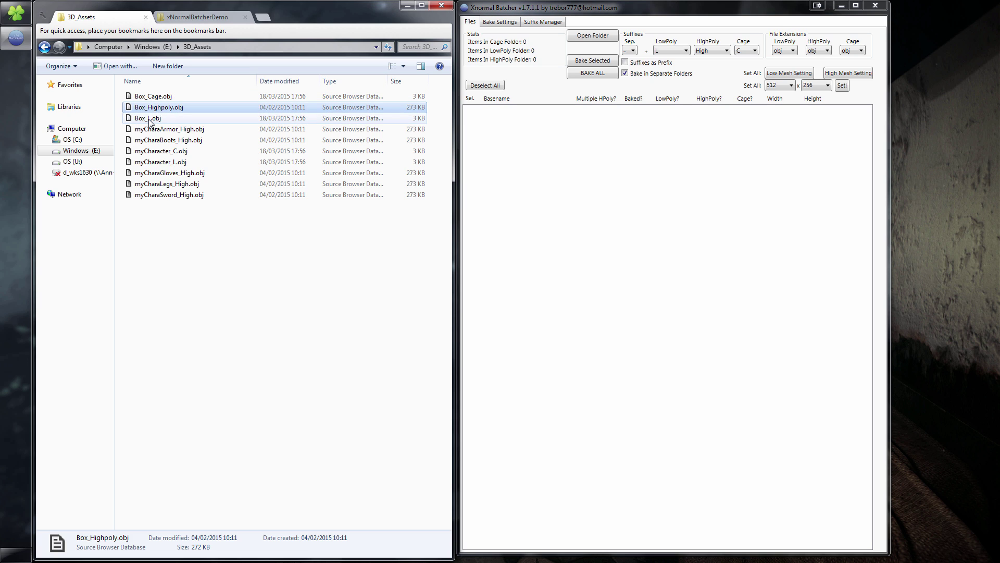
{"action": "left_click", "coordinate": [150, 120]}
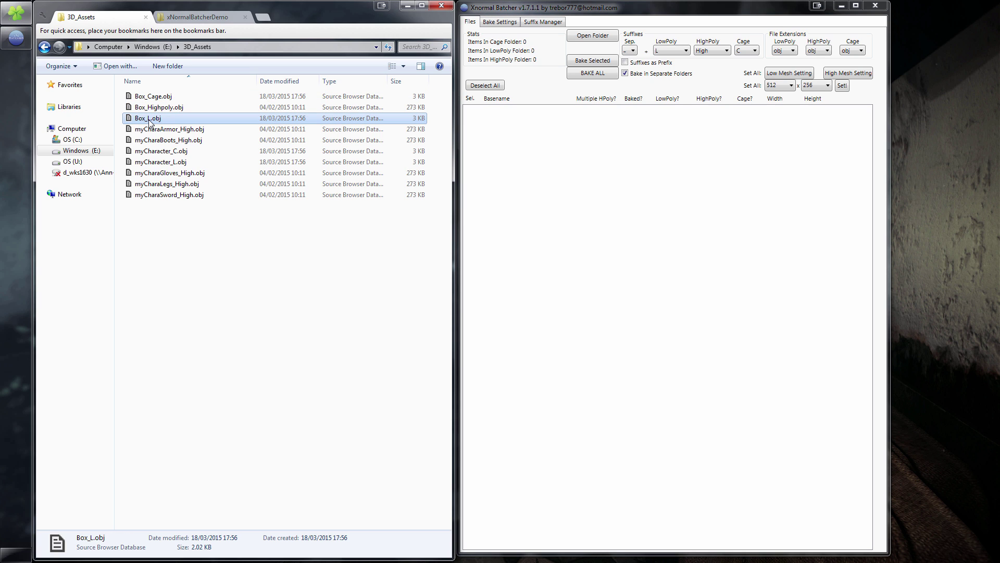
{"action": "left_click", "coordinate": [151, 99], "text": "shift"}
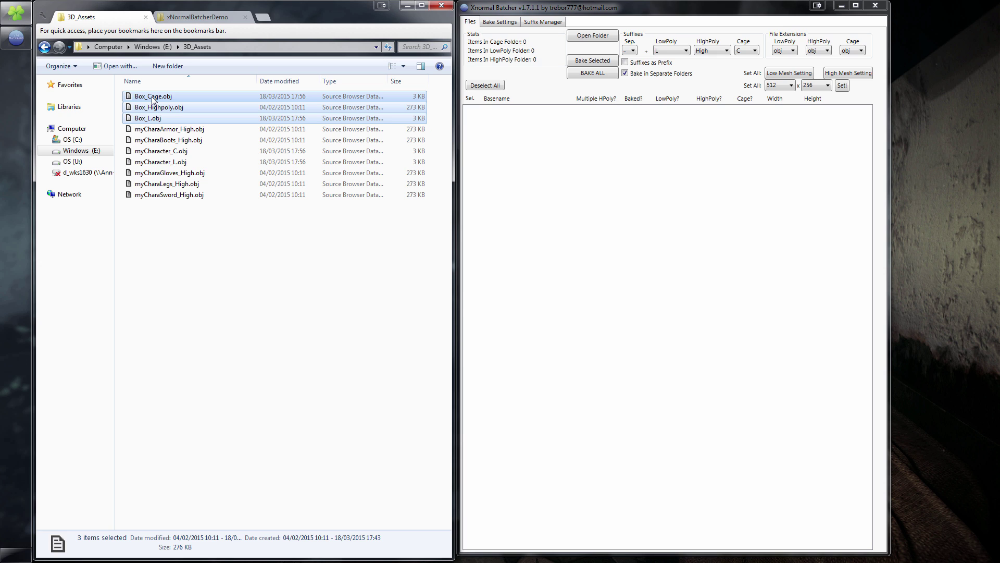
{"action": "left_click_drag", "start_coordinate": [155, 99], "coordinate": [166, 209]}
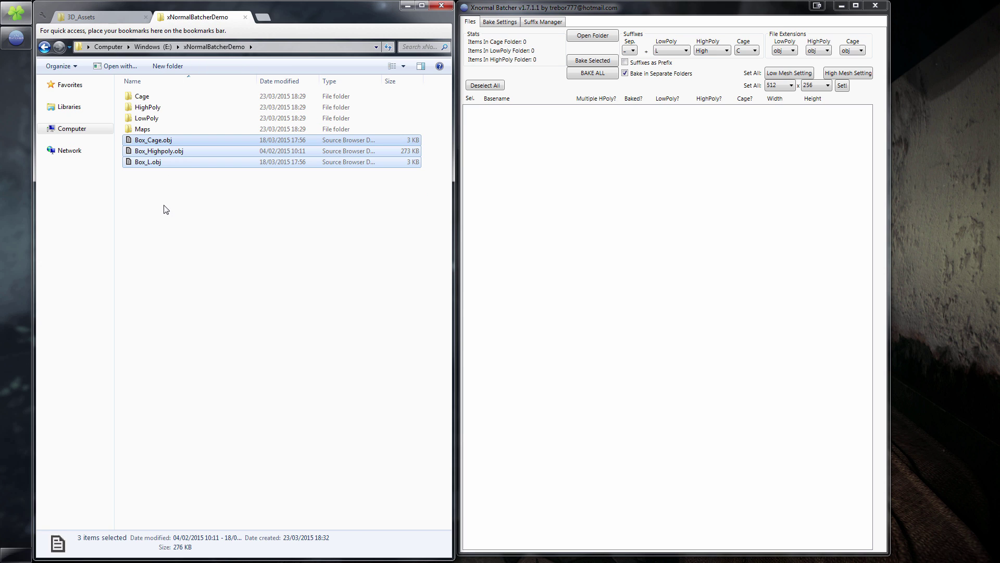
{"action": "left_click", "coordinate": [168, 213]}
Step: Move Box_Cage.obj into the Cage folder, Box_Highpoly.obj into HighPoly and Box_L.obj into LowPoly
{"action": "left_click_drag", "start_coordinate": [151, 140], "coordinate": [156, 109]}
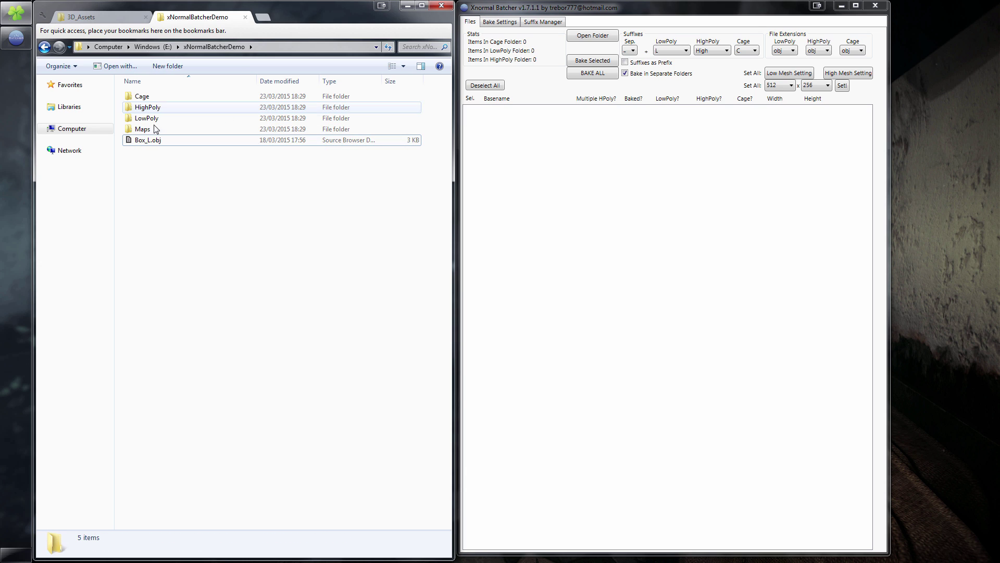
{"action": "left_click", "coordinate": [155, 143]}
{"action": "left_click_drag", "start_coordinate": [153, 143], "coordinate": [151, 119]}
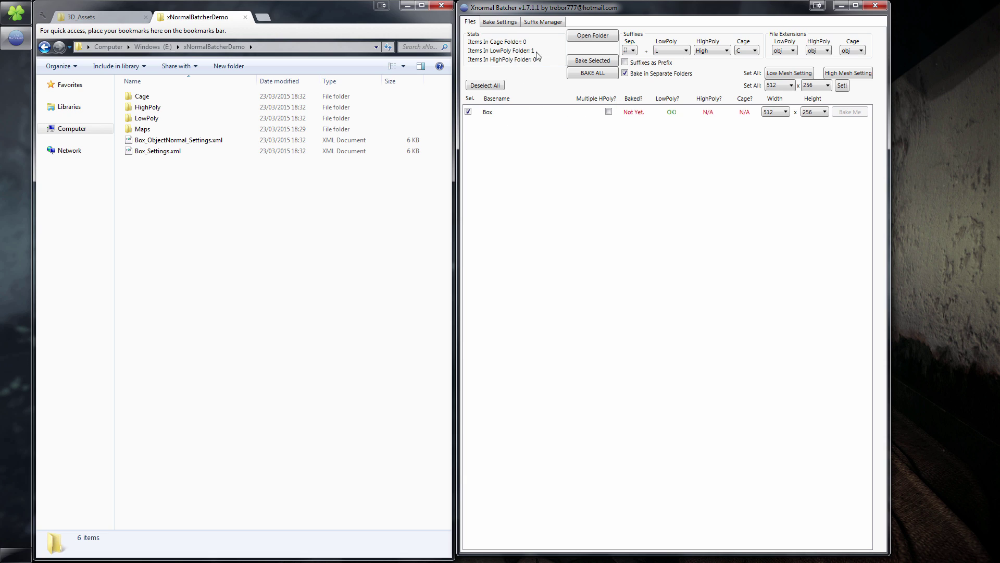
Step: Compare the low-poly suffix and separator settings with the name of the Box file in the LowPoly folder
{"action": "left_click", "coordinate": [658, 51]}
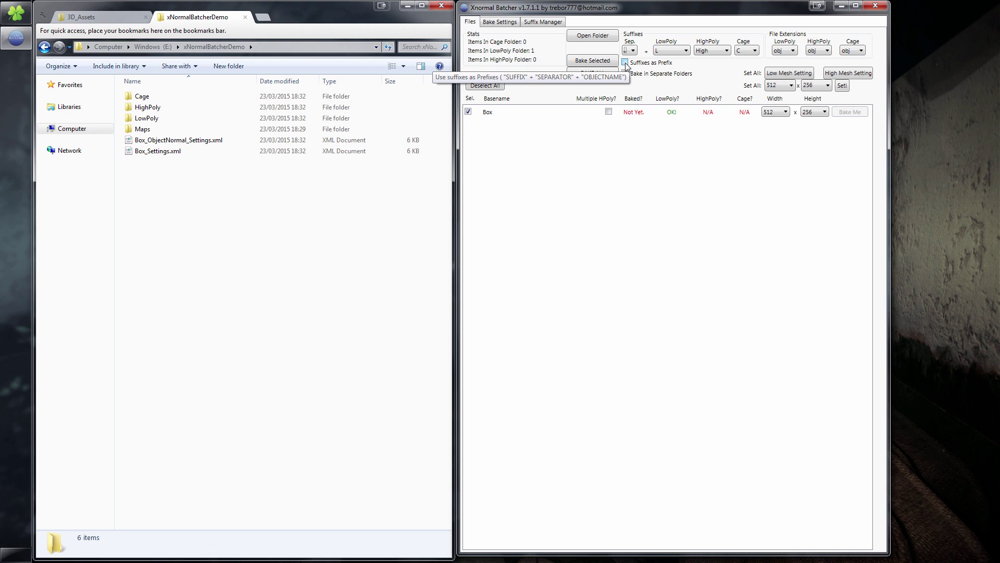
{"action": "double_click", "coordinate": [141, 119]}
{"action": "left_click", "coordinate": [149, 102]}
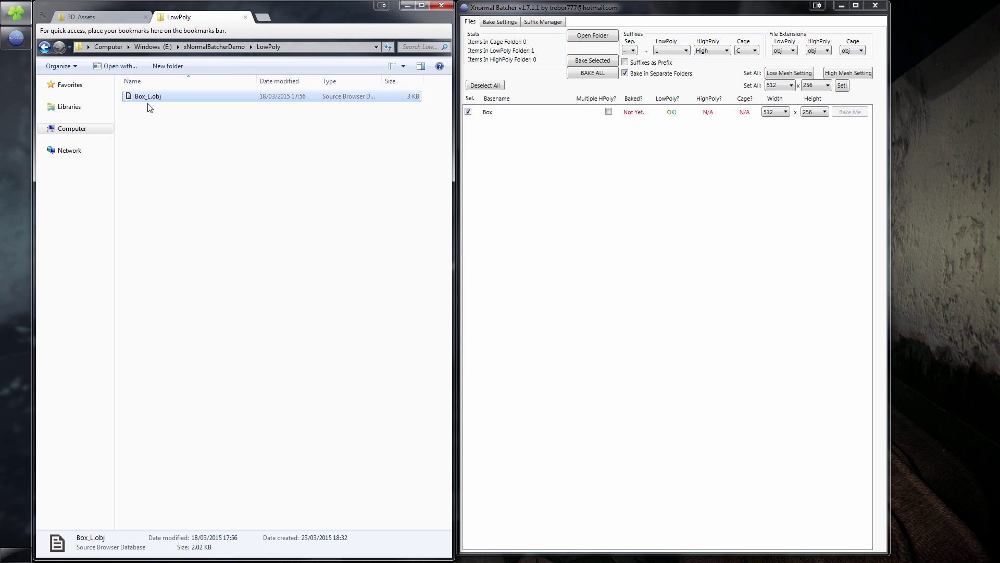
{"action": "left_click", "coordinate": [147, 105]}
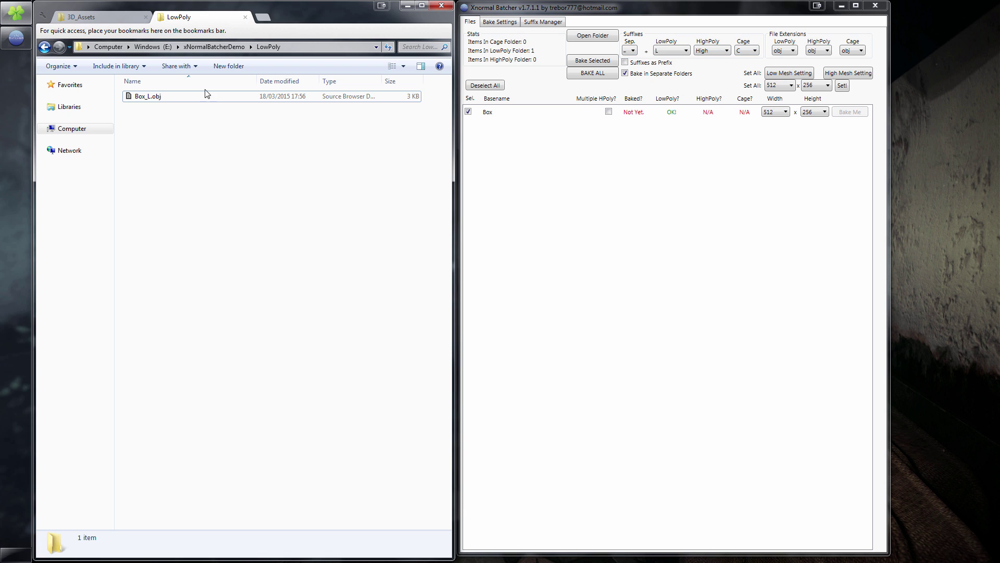
Step: Open the HighPoly folder, try the HighPoly suffix for the high-poly mesh, and set that suffix to H
{"action": "left_click", "coordinate": [214, 47]}
{"action": "double_click", "coordinate": [151, 107]}
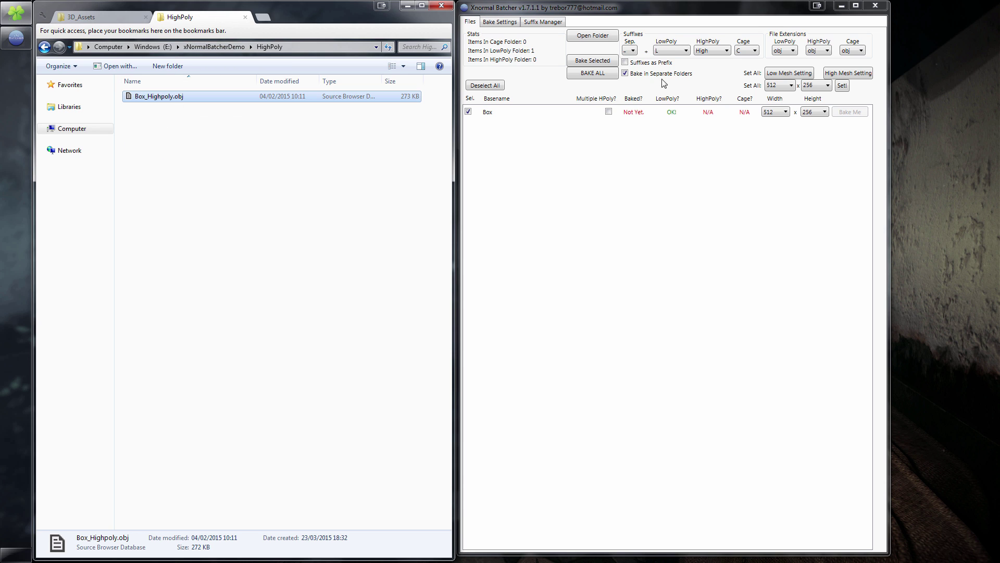
{"action": "left_click", "coordinate": [709, 51]}
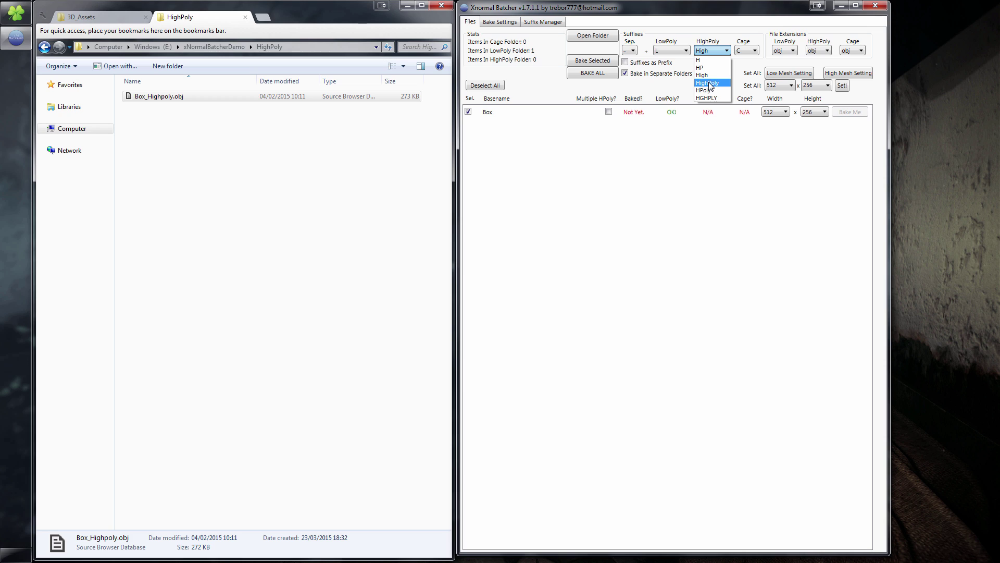
{"action": "left_click", "coordinate": [708, 83]}
{"action": "left_click", "coordinate": [713, 52]}
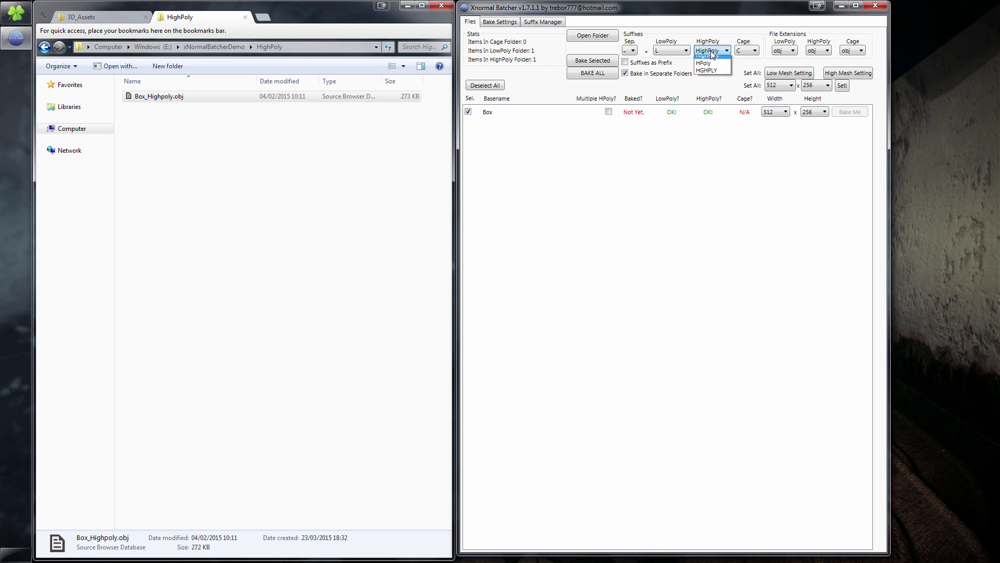
{"action": "left_click", "coordinate": [709, 58]}
Step: Rename Box_Highpoly.obj in the HighPoly folder to Box_H.obj
{"action": "left_click", "coordinate": [170, 99]}
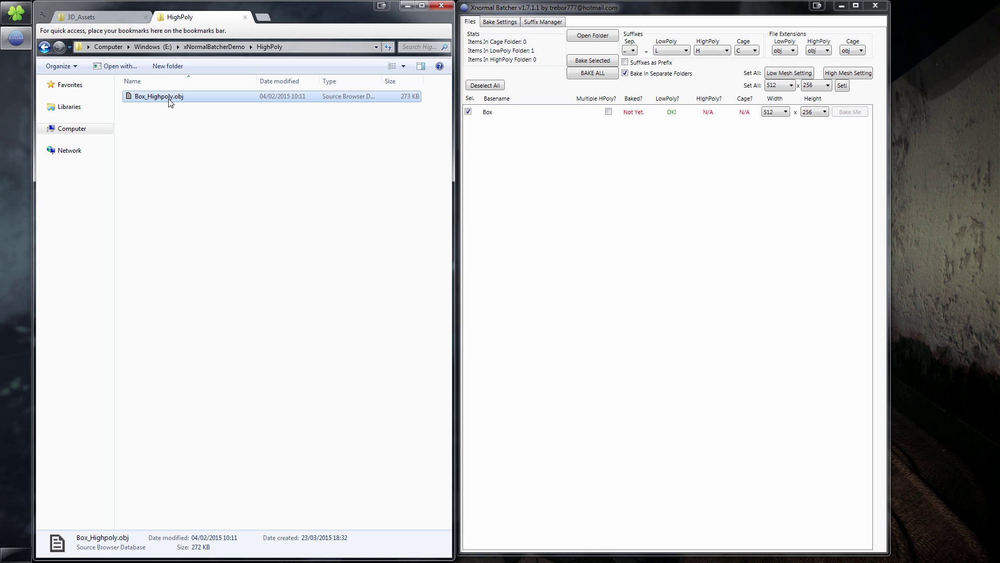
{"action": "left_click", "coordinate": [166, 97]}
{"action": "left_click", "coordinate": [172, 97]}
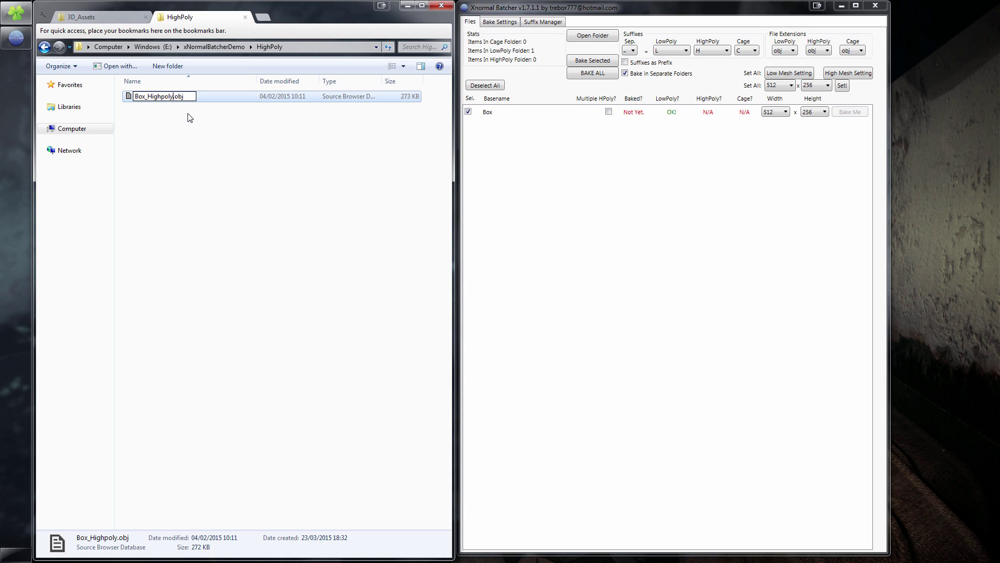
{"action": "key", "text": "BackSpace"}
{"action": "key", "text": "BackSpace"}
{"action": "key", "text": "BackSpace"}
{"action": "key", "text": "BackSpace"}
{"action": "key", "text": "BackSpace"}
{"action": "key", "text": "BackSpace"}
{"action": "key", "text": "BackSpace"}
{"action": "key", "text": "Return"}
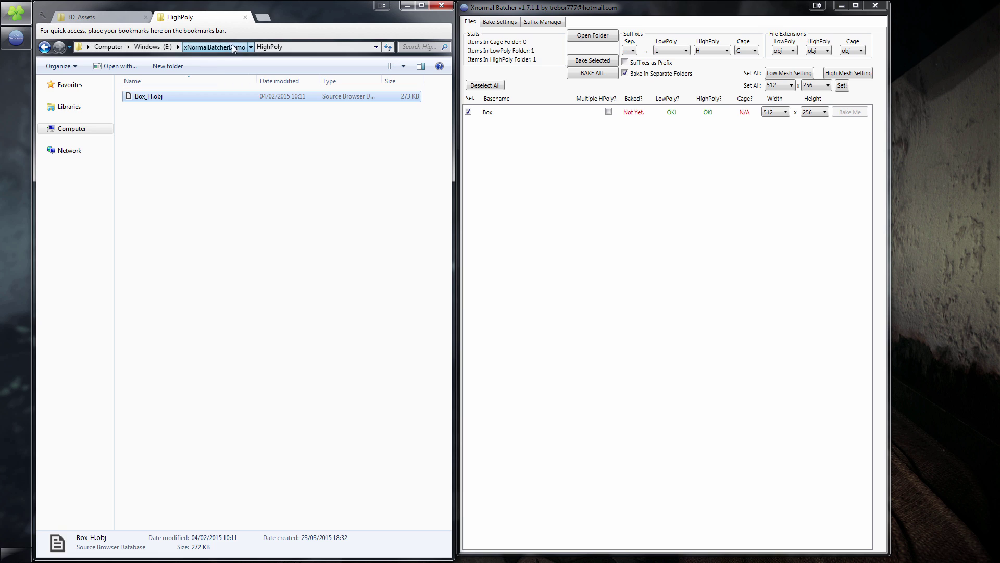
Step: Rename Box_Cage.obj in the Cage folder to Box_C.obj
{"action": "left_click", "coordinate": [214, 46]}
{"action": "double_click", "coordinate": [144, 97]}
{"action": "left_click", "coordinate": [154, 99]}
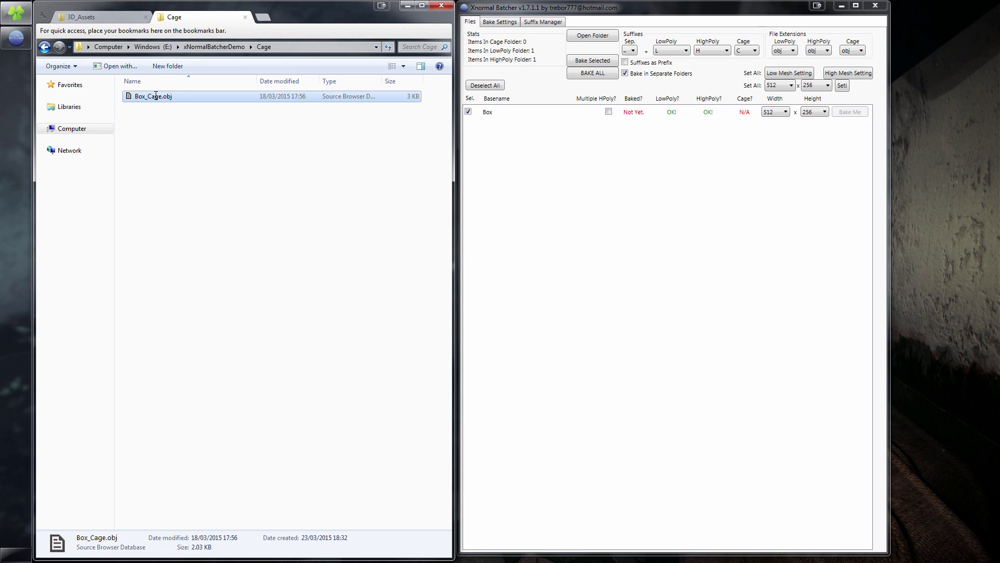
{"action": "left_click", "coordinate": [155, 95]}
{"action": "left_click", "coordinate": [162, 95]}
{"action": "key", "text": "BackSpace"}
{"action": "key", "text": "BackSpace"}
{"action": "key", "text": "BackSpace"}
{"action": "key", "text": "Return"}
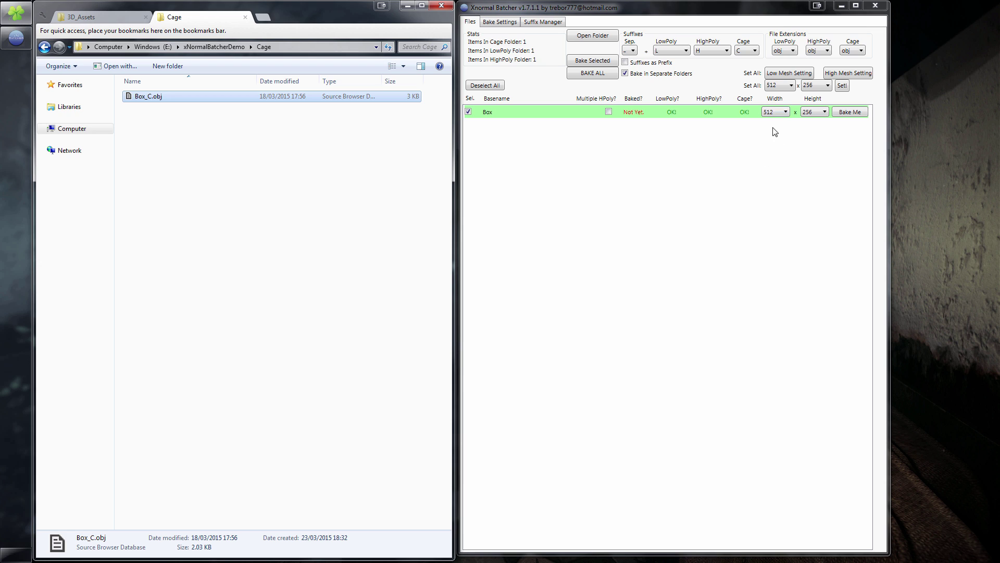
Step: Set the Box map size to 1024 by 1024 and bake the Box mesh
{"action": "left_click", "coordinate": [777, 112]}
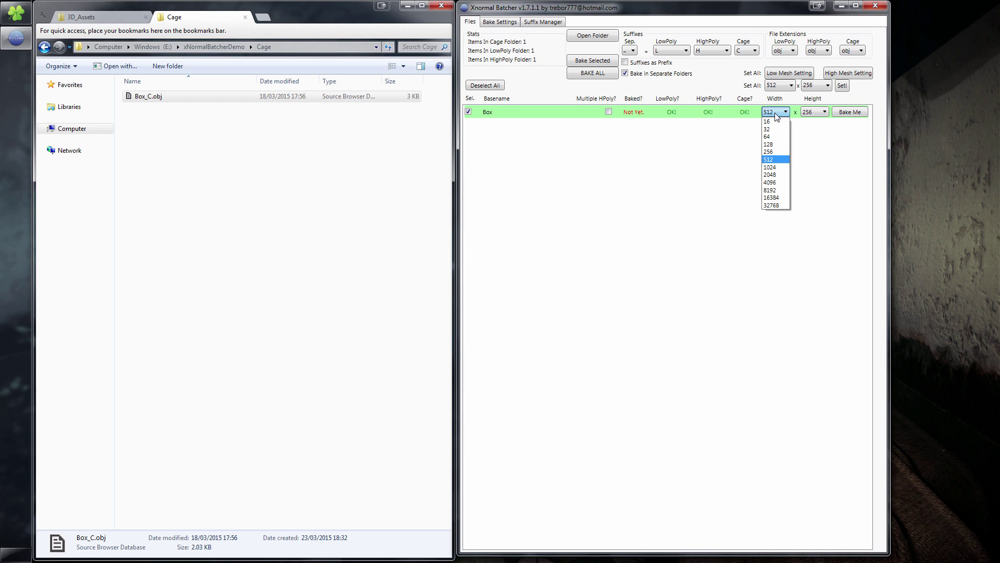
{"action": "left_click", "coordinate": [774, 169]}
{"action": "left_click", "coordinate": [816, 113]}
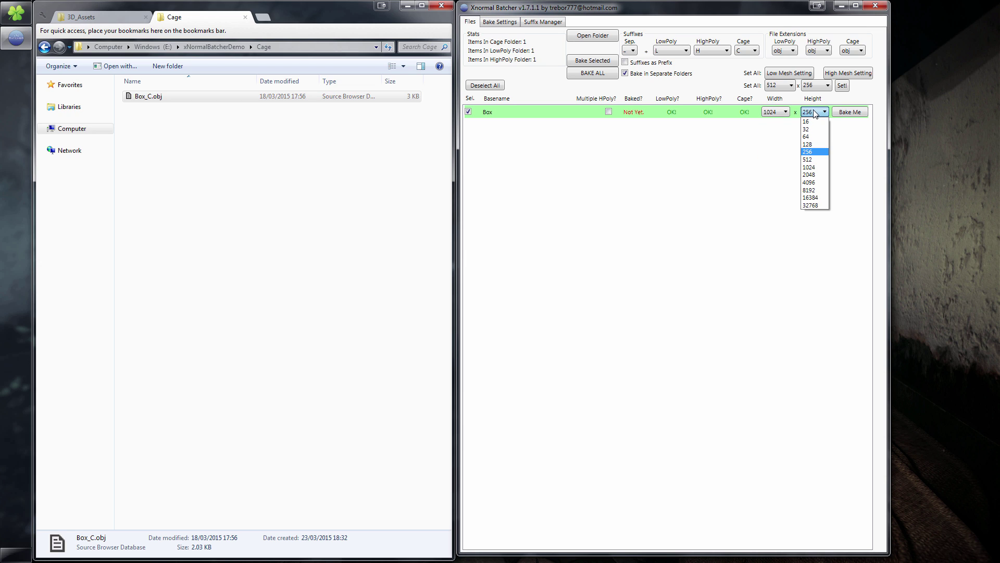
{"action": "left_click", "coordinate": [812, 168]}
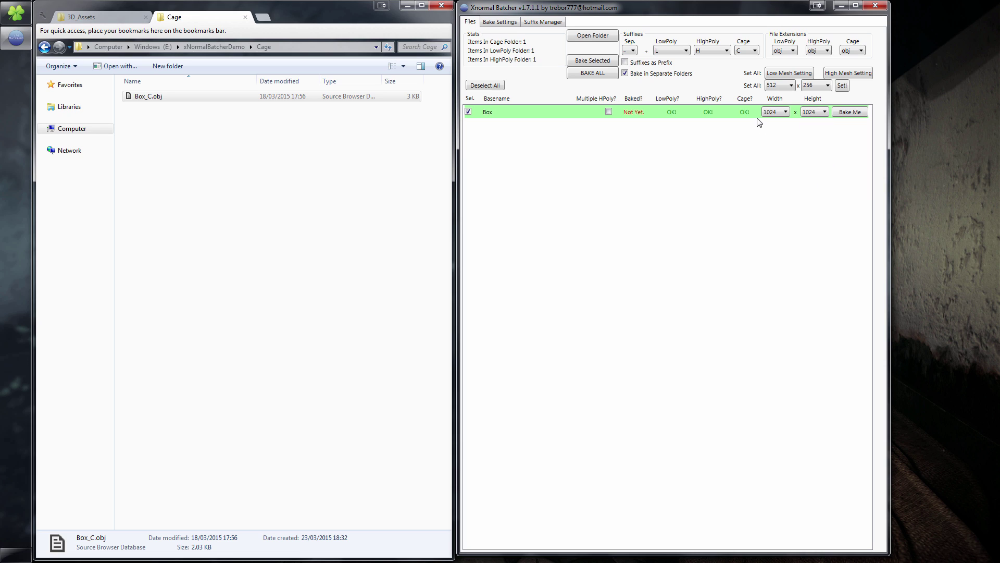
{"action": "left_click", "coordinate": [851, 113]}
Step: Review the bake settings for the Box and open the Box subfolder of the Maps folder
{"action": "left_click", "coordinate": [500, 24]}
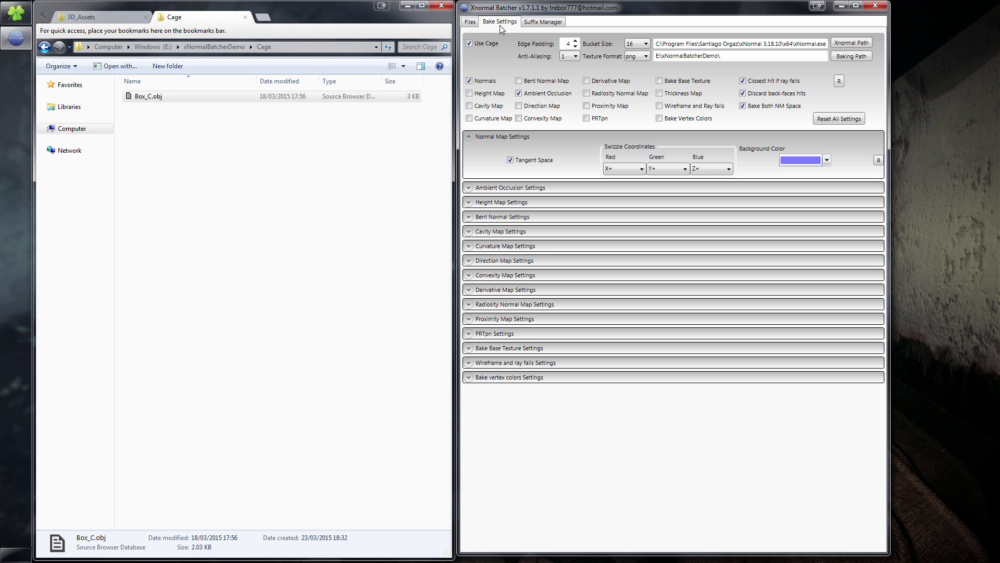
{"action": "left_click", "coordinate": [476, 23]}
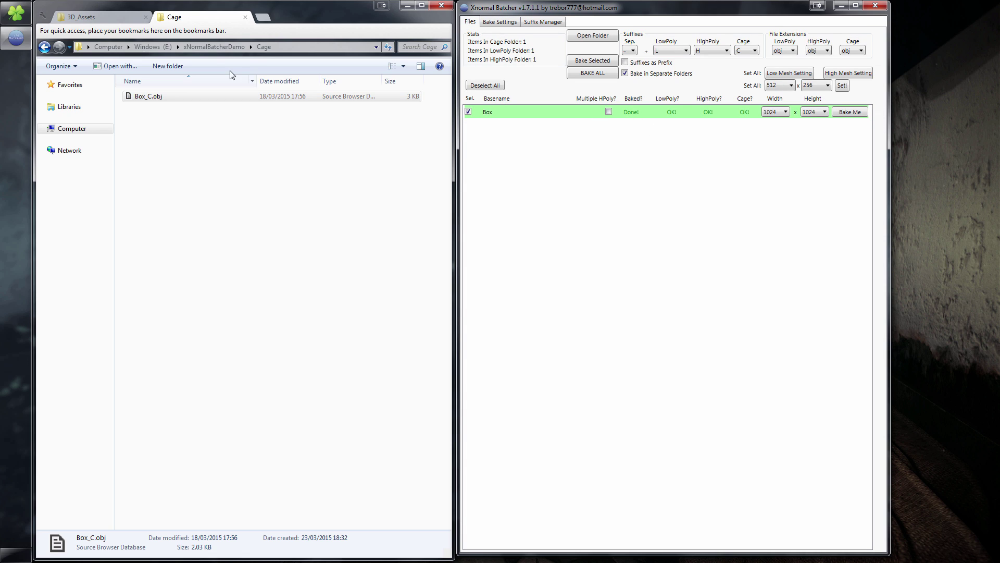
{"action": "left_click", "coordinate": [221, 45]}
{"action": "double_click", "coordinate": [192, 130]}
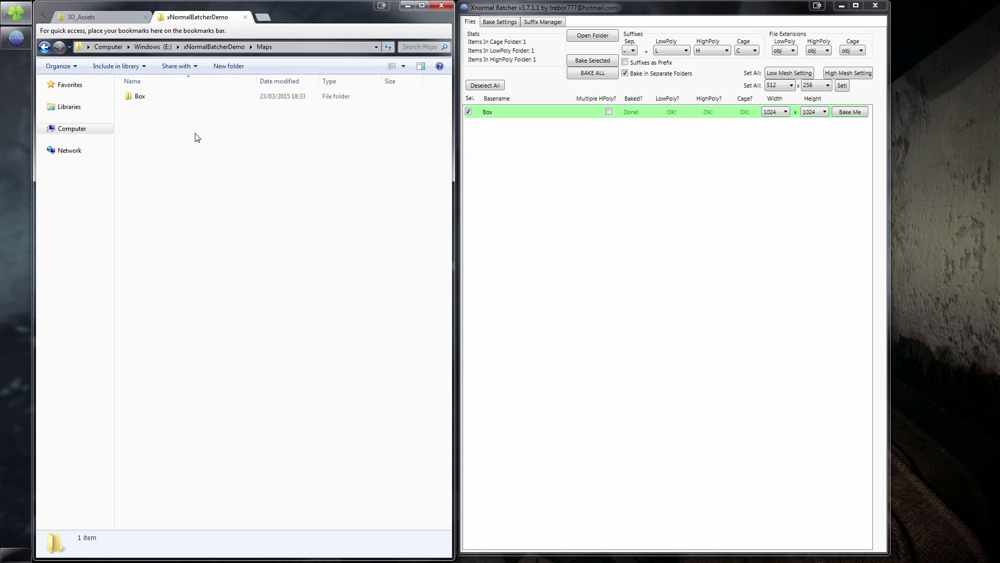
{"action": "left_click", "coordinate": [145, 100]}
{"action": "double_click", "coordinate": [145, 101]}
Step: Inspect the baked Box_normals, Box_ObjectSpace_normals and Box_occlusion maps one by one
{"action": "left_click", "coordinate": [144, 103]}
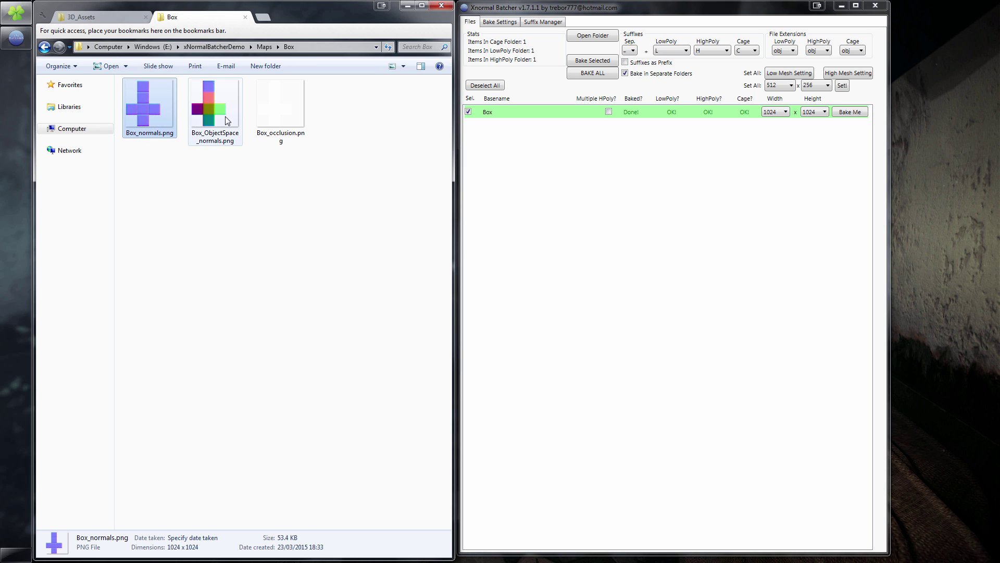
{"action": "left_click", "coordinate": [267, 120]}
{"action": "left_click", "coordinate": [254, 193]}
{"action": "left_click", "coordinate": [221, 111]}
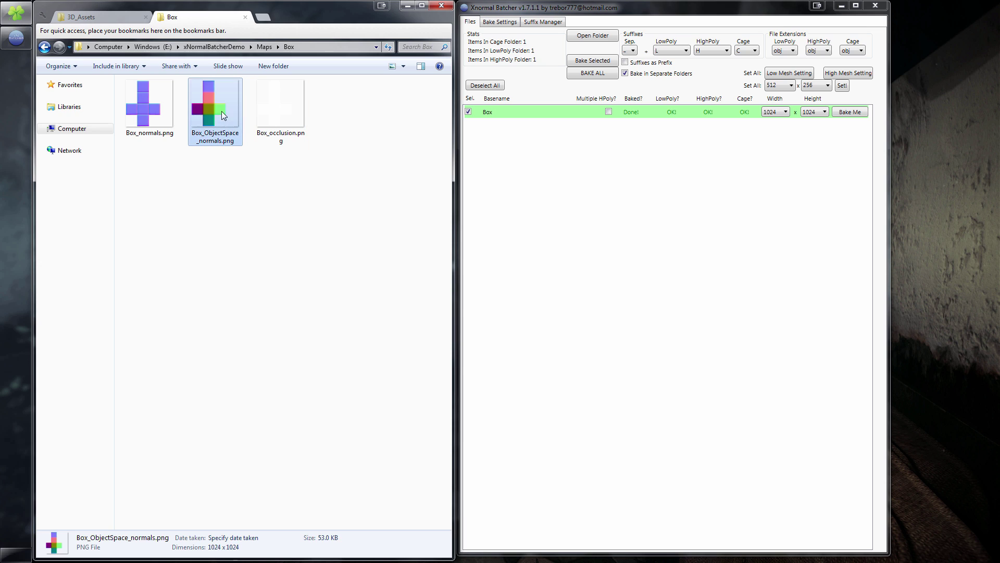
{"action": "left_click", "coordinate": [138, 122]}
{"action": "left_click", "coordinate": [268, 112]}
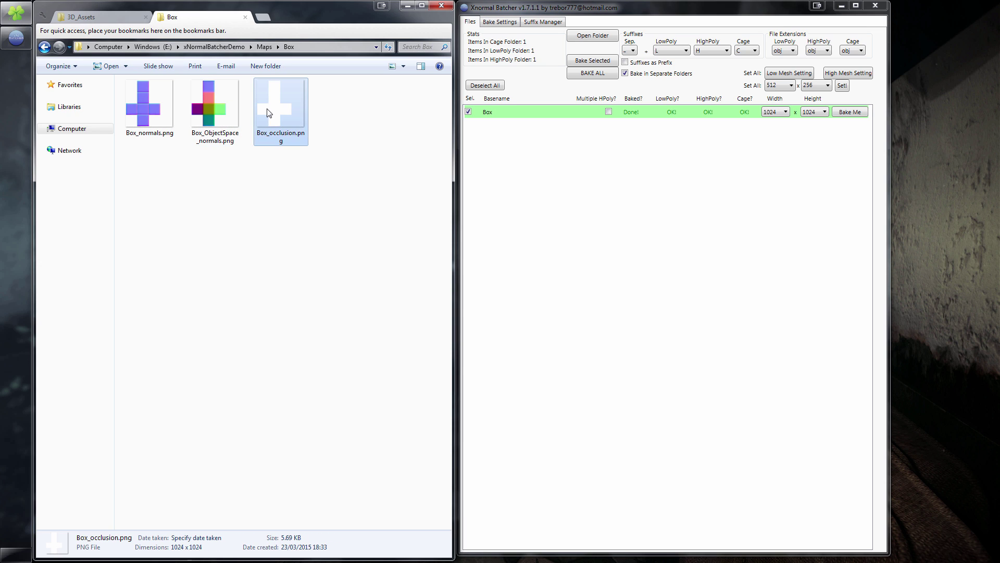
{"action": "left_click", "coordinate": [287, 181]}
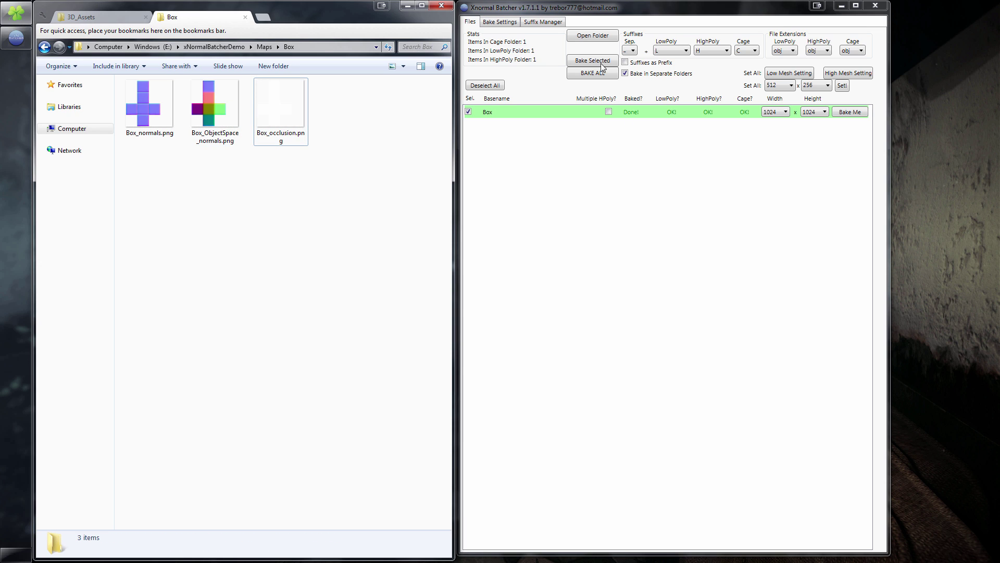
Step: Compare the Bake Both NM Space and Tangent Space settings with the two baked Box normal maps
{"action": "left_click", "coordinate": [505, 23]}
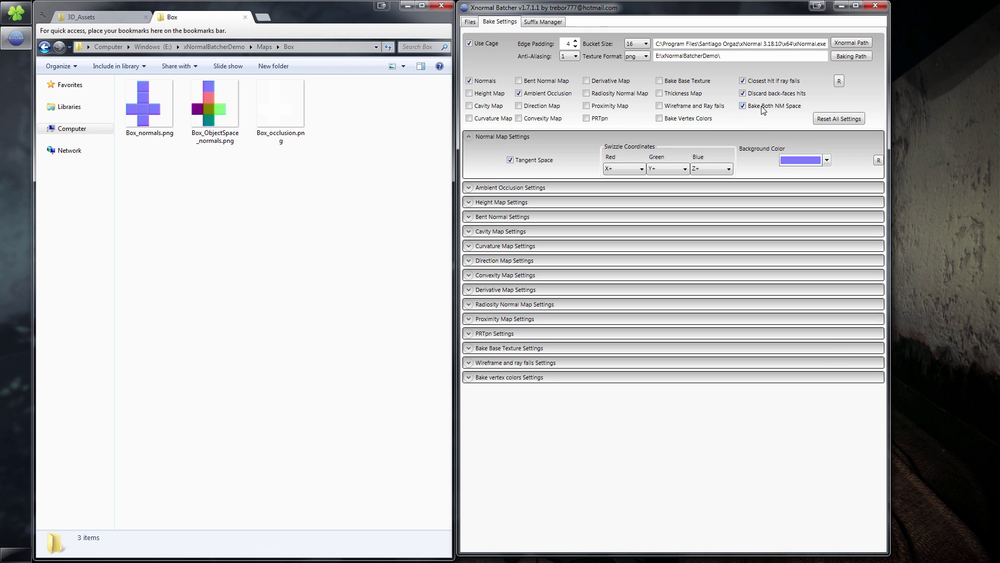
{"action": "left_click", "coordinate": [214, 105]}
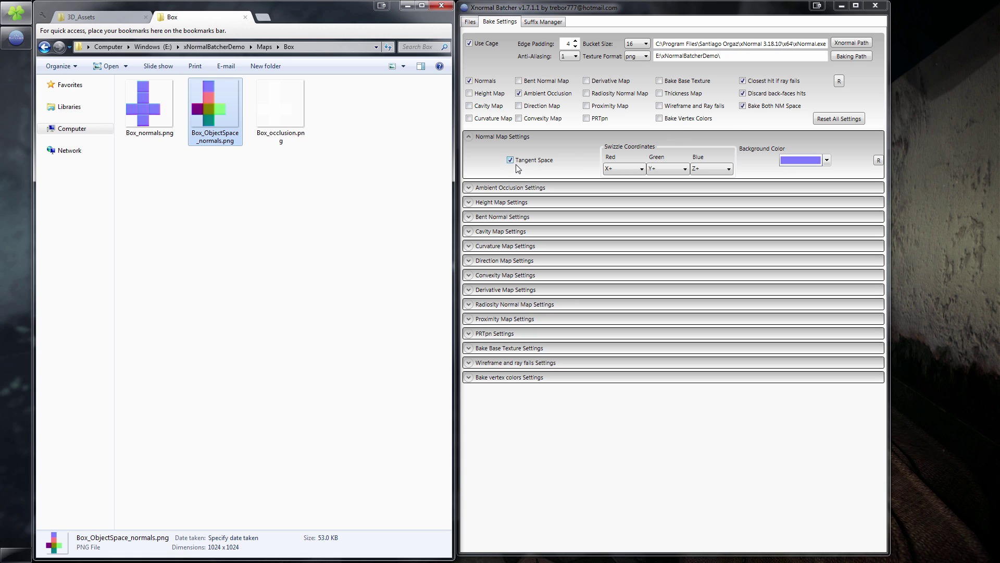
{"action": "left_click", "coordinate": [155, 106]}
{"action": "left_click", "coordinate": [218, 123]}
{"action": "left_click", "coordinate": [157, 111]}
{"action": "left_click", "coordinate": [214, 107]}
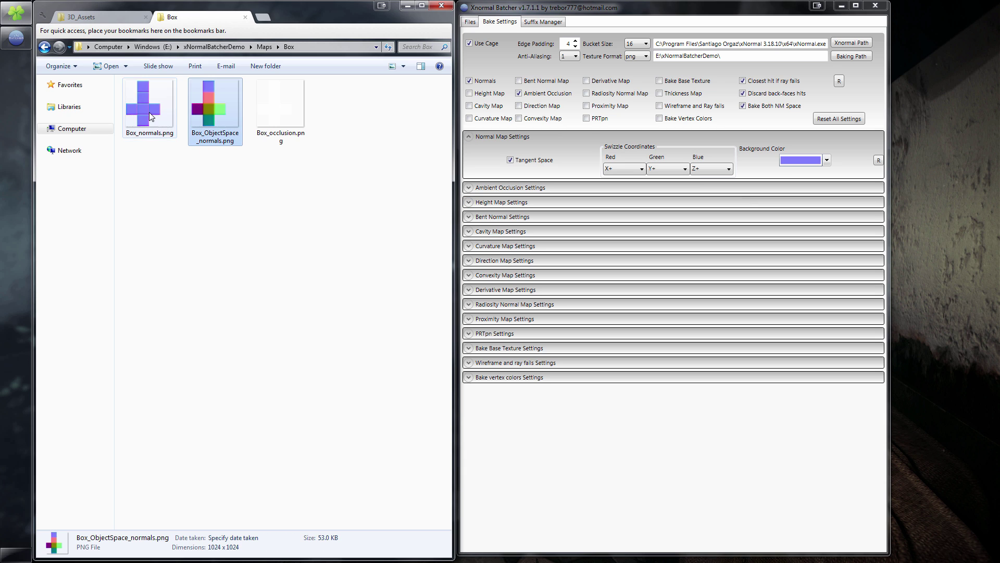
{"action": "left_click", "coordinate": [151, 107]}
{"action": "left_click", "coordinate": [213, 109]}
{"action": "left_click", "coordinate": [212, 173]}
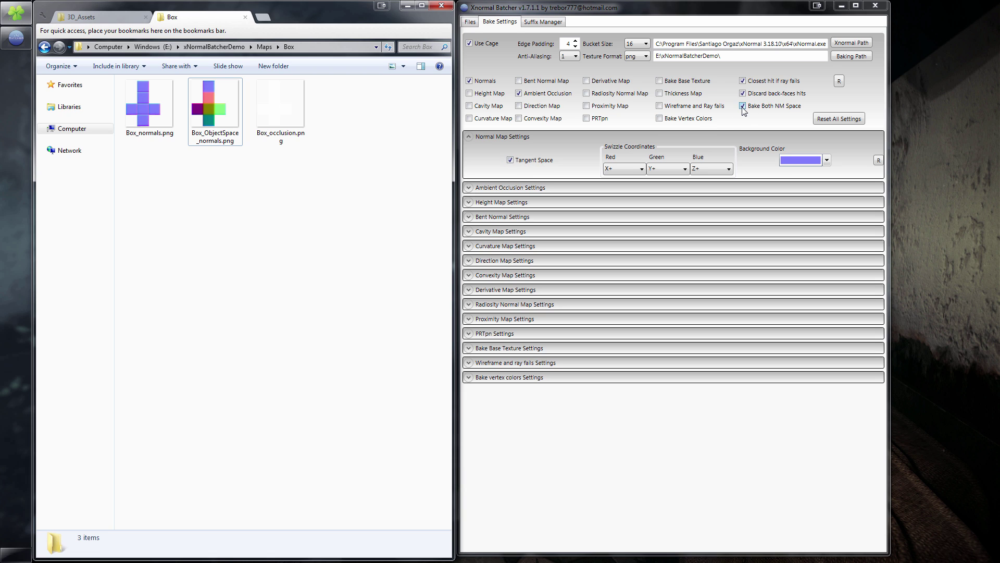
Step: Turn off Bake Both NM Space in the bake settings and return to the mesh list
{"action": "left_click", "coordinate": [737, 122]}
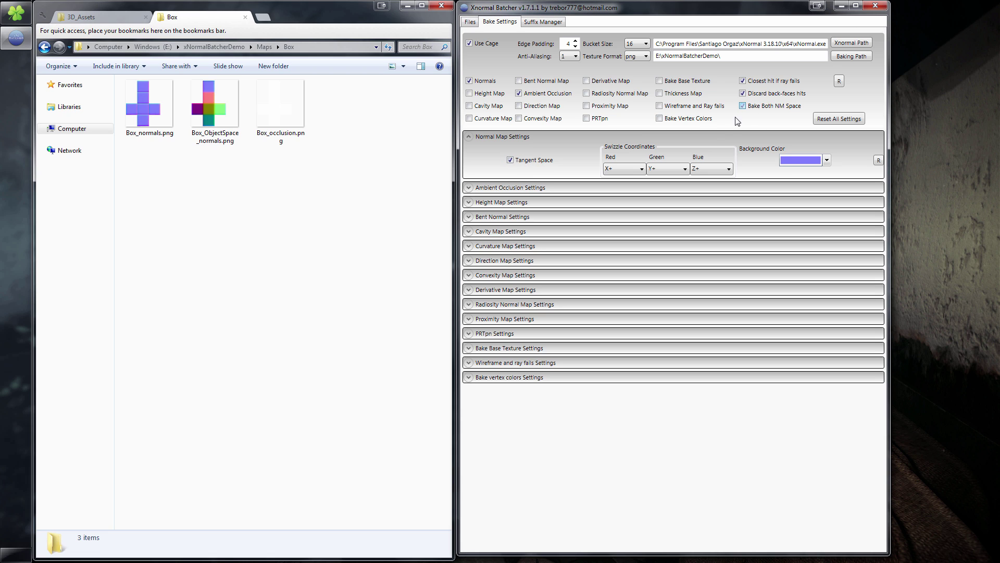
{"action": "left_click", "coordinate": [470, 23]}
{"action": "left_click", "coordinate": [495, 22]}
{"action": "left_click", "coordinate": [471, 22]}
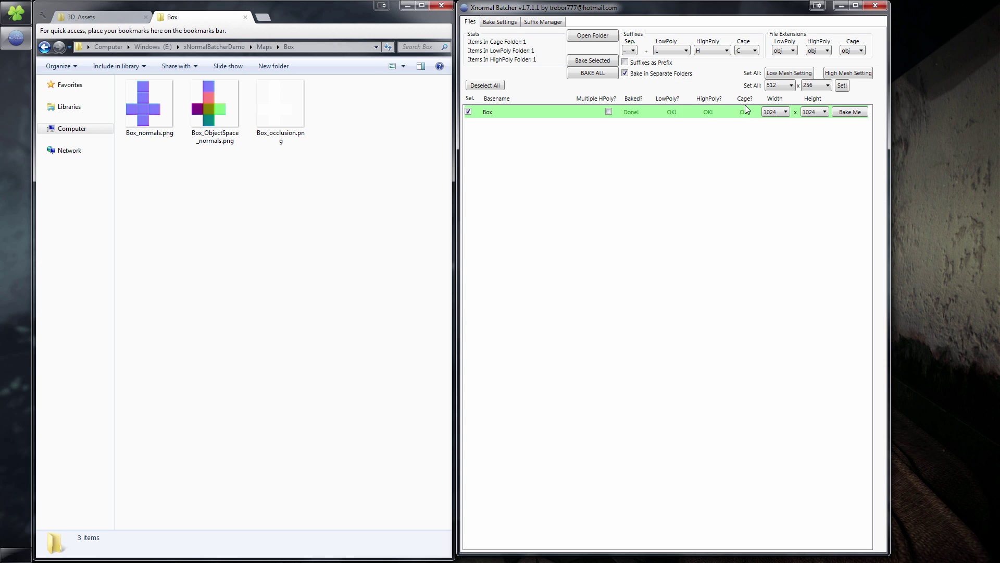
{"action": "left_click", "coordinate": [497, 22]}
{"action": "left_click", "coordinate": [470, 22]}
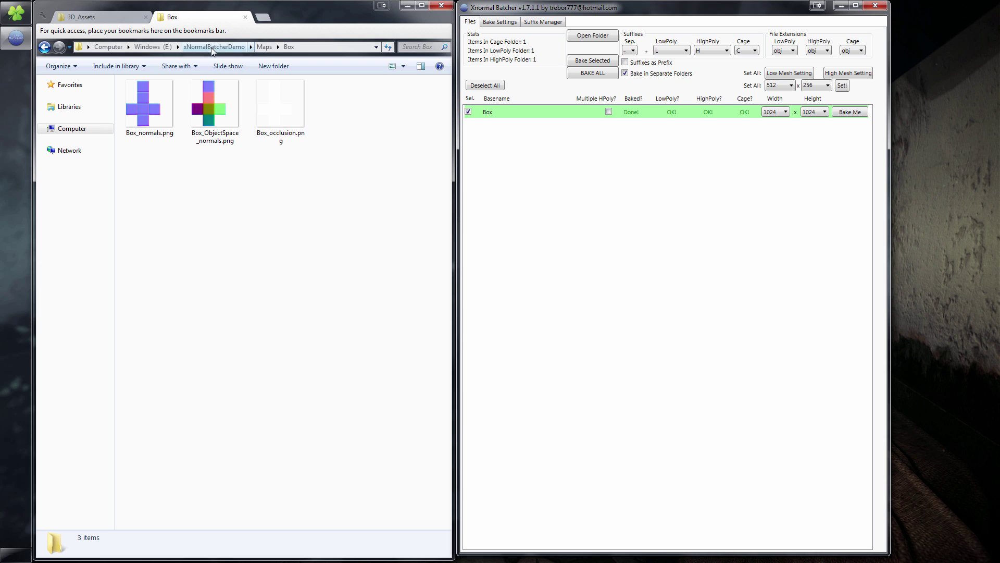
Step: Return to the xNormalBatcherDemo folder and examine the myCharacter low-poly mesh and its separate high-poly parts in the 3D_Assets folder
{"action": "left_click", "coordinate": [264, 46]}
{"action": "left_click", "coordinate": [232, 46]}
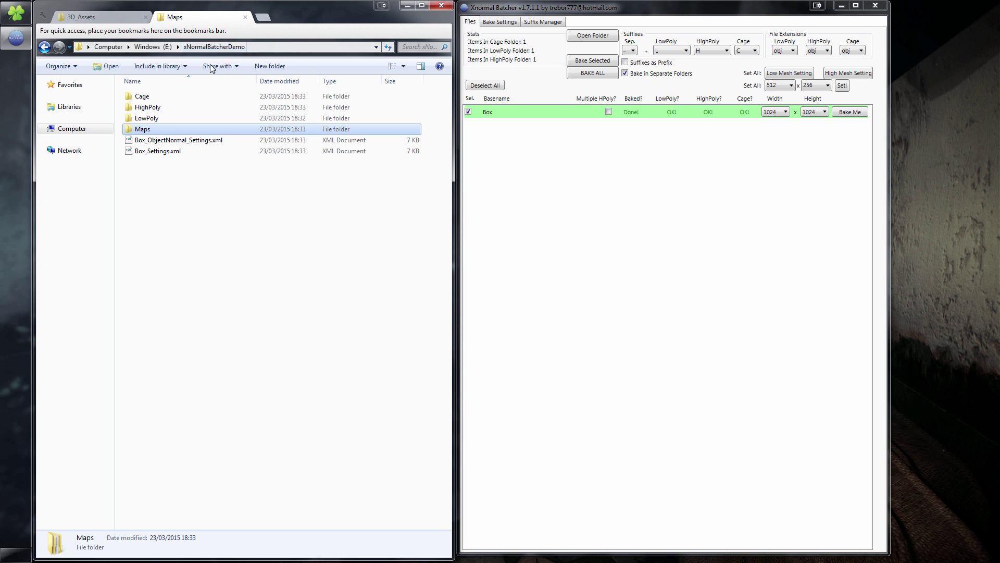
{"action": "key", "text": "ctrl+Tab"}
{"action": "left_click", "coordinate": [171, 129]}
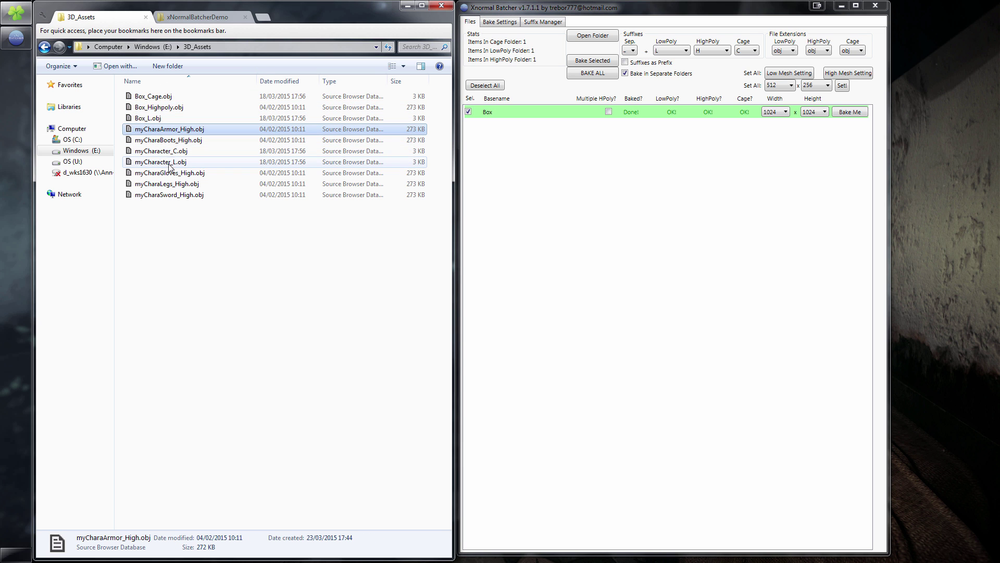
{"action": "left_click", "coordinate": [172, 173]}
{"action": "left_click", "coordinate": [174, 184]}
{"action": "left_click", "coordinate": [176, 195]}
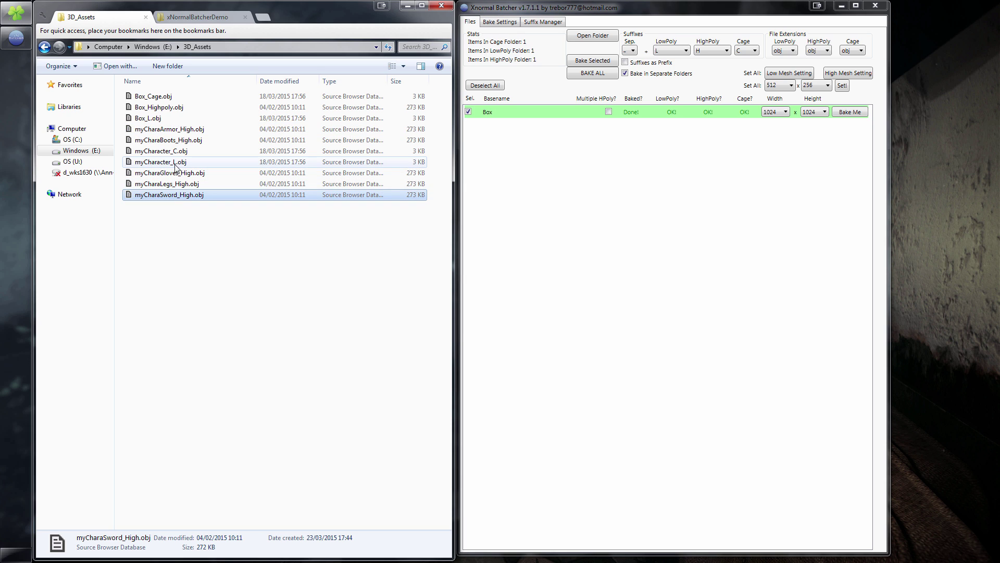
{"action": "left_click", "coordinate": [160, 163]}
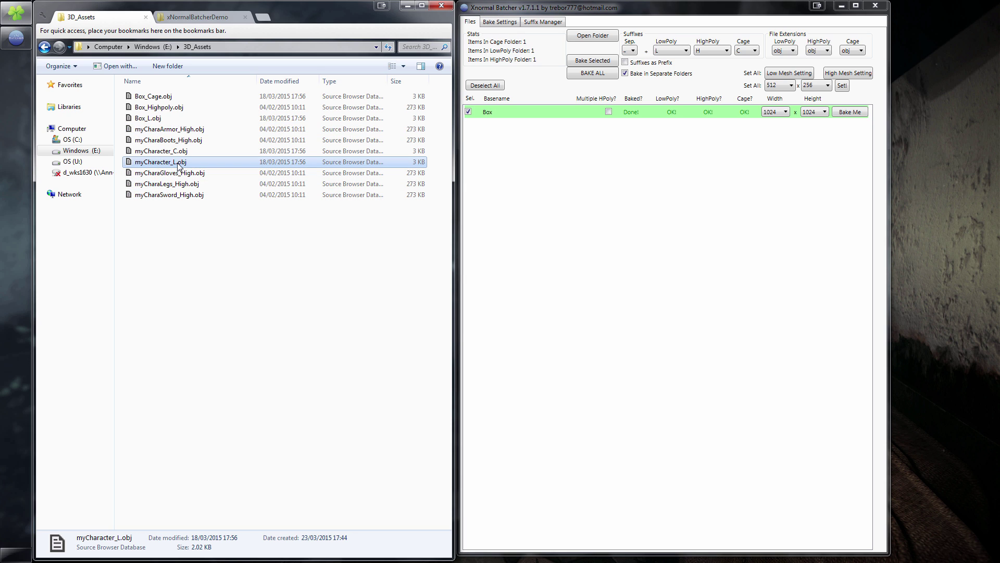
{"action": "left_click", "coordinate": [165, 174]}
{"action": "left_click", "coordinate": [165, 185]}
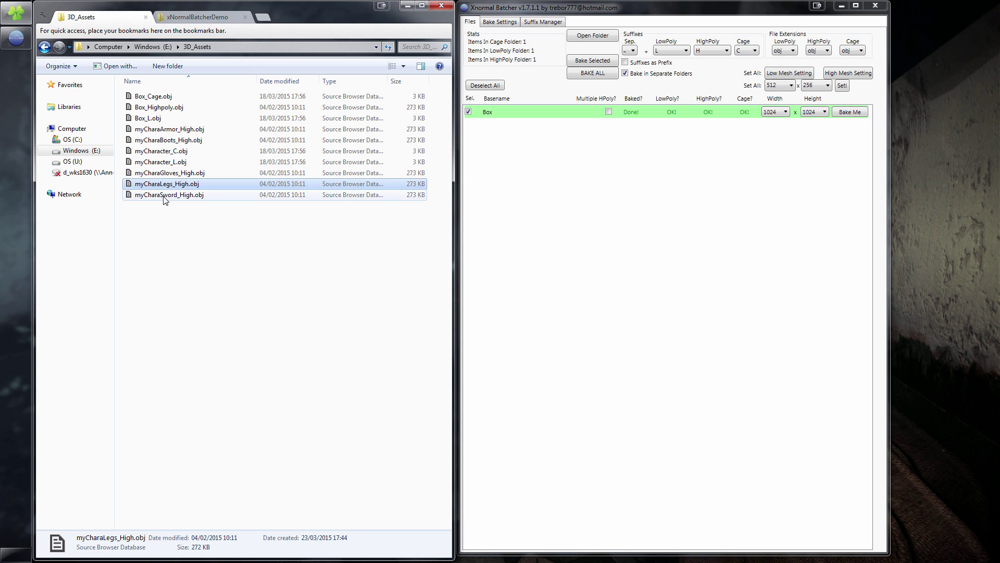
{"action": "left_click", "coordinate": [165, 197]}
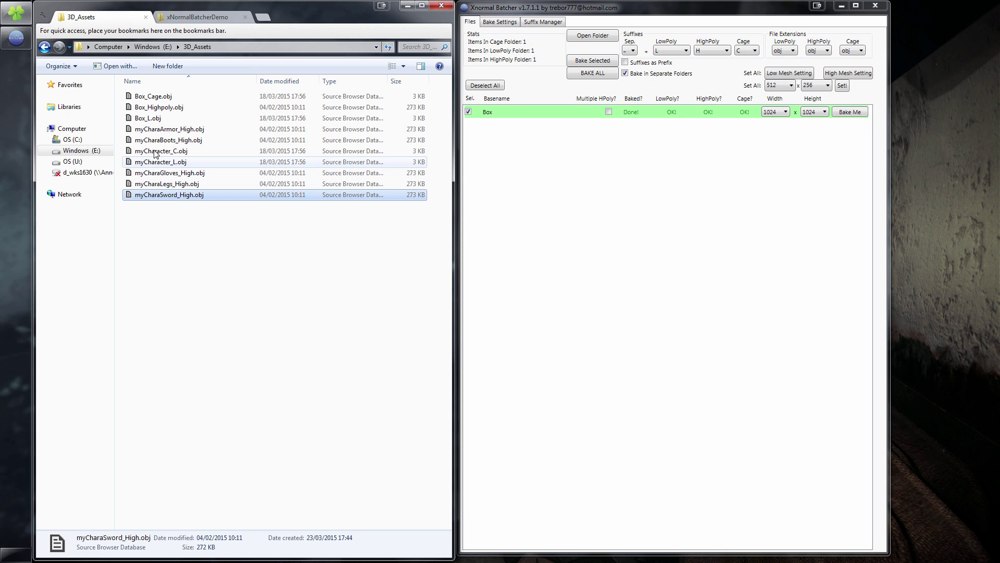
{"action": "left_click", "coordinate": [162, 131]}
{"action": "left_click", "coordinate": [164, 141]}
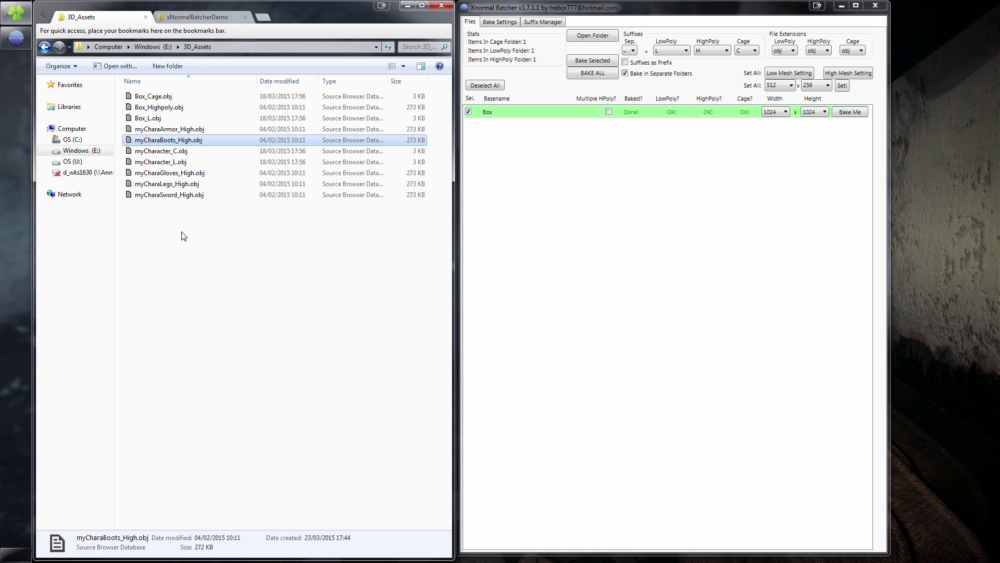
Step: Copy the two myCharacter files and five myChara high-poly files from 3D_Assets into the xNormalBatcherDemo folder
{"action": "left_click_drag", "start_coordinate": [198, 226], "coordinate": [162, 131]}
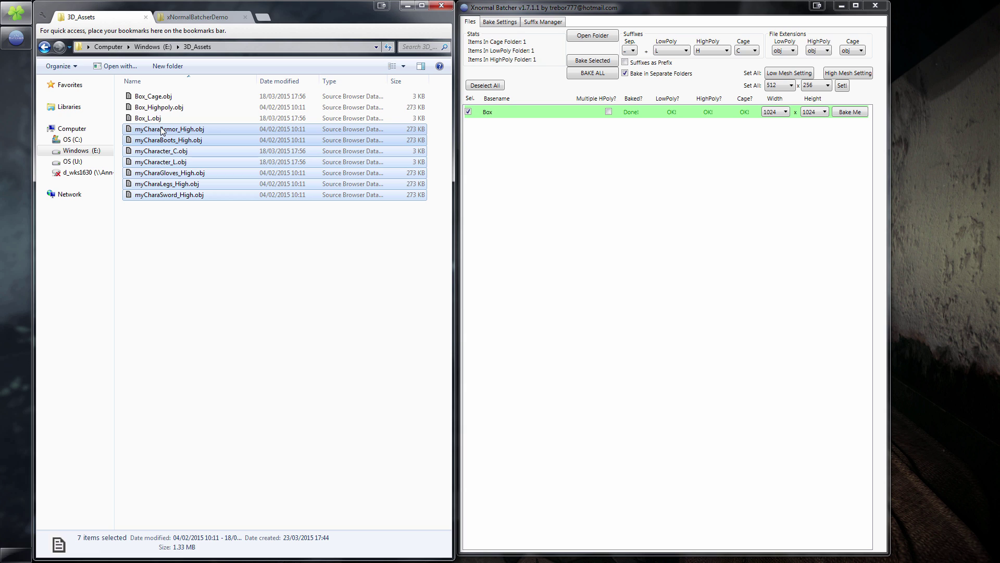
{"action": "left_click", "coordinate": [197, 17]}
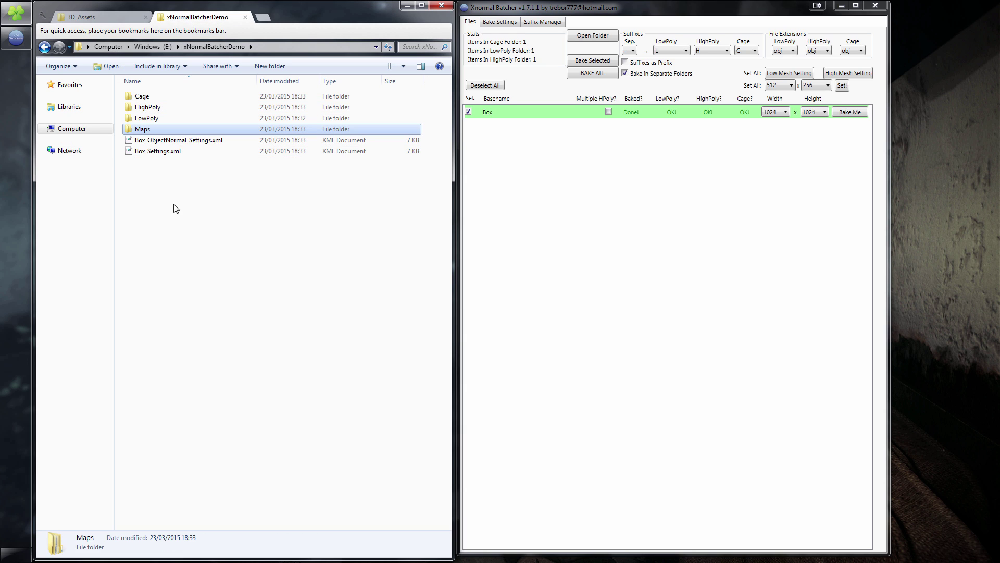
{"action": "left_click", "coordinate": [158, 197]}
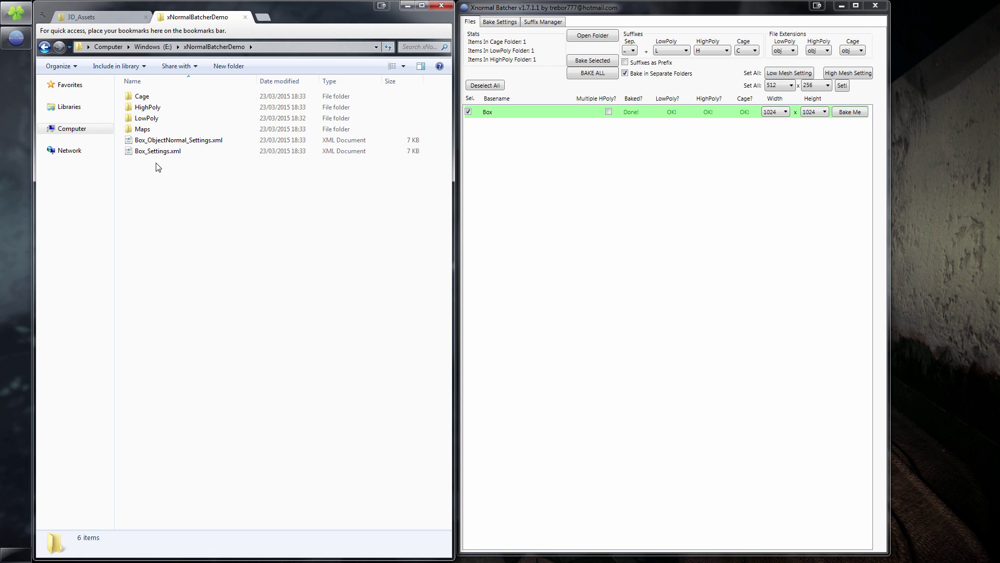
{"action": "right_click", "coordinate": [157, 181]}
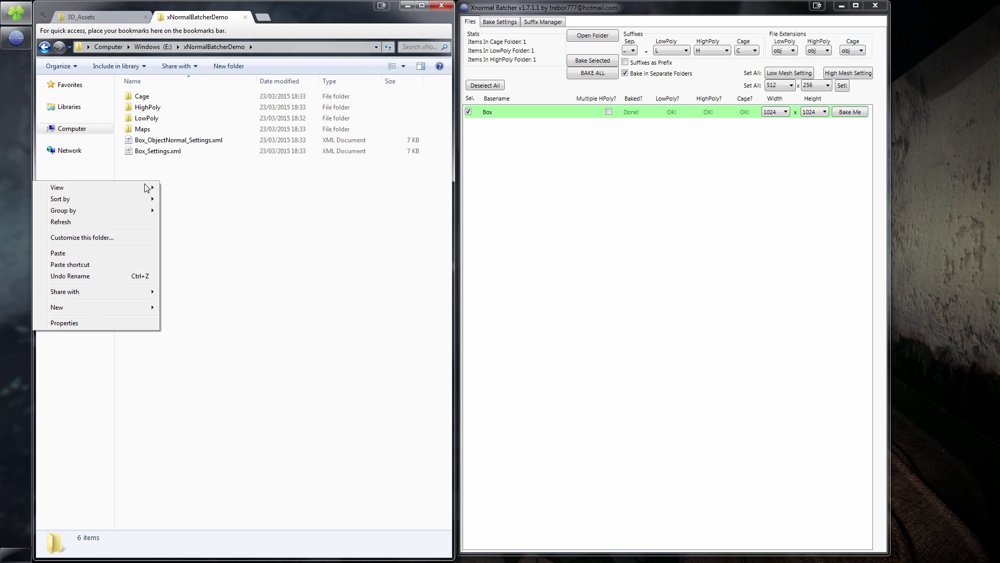
{"action": "left_click", "coordinate": [119, 253]}
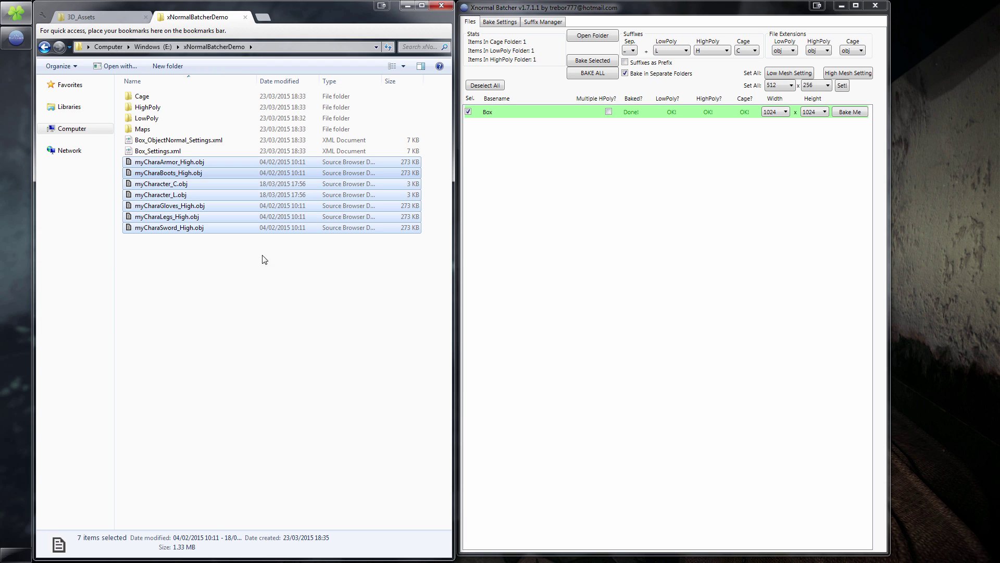
Step: Move myCharacter_C.obj into the Cage folder and myCharacter_L.obj into the LowPoly folder
{"action": "left_click", "coordinate": [205, 246]}
{"action": "left_click_drag", "start_coordinate": [168, 184], "coordinate": [150, 103]}
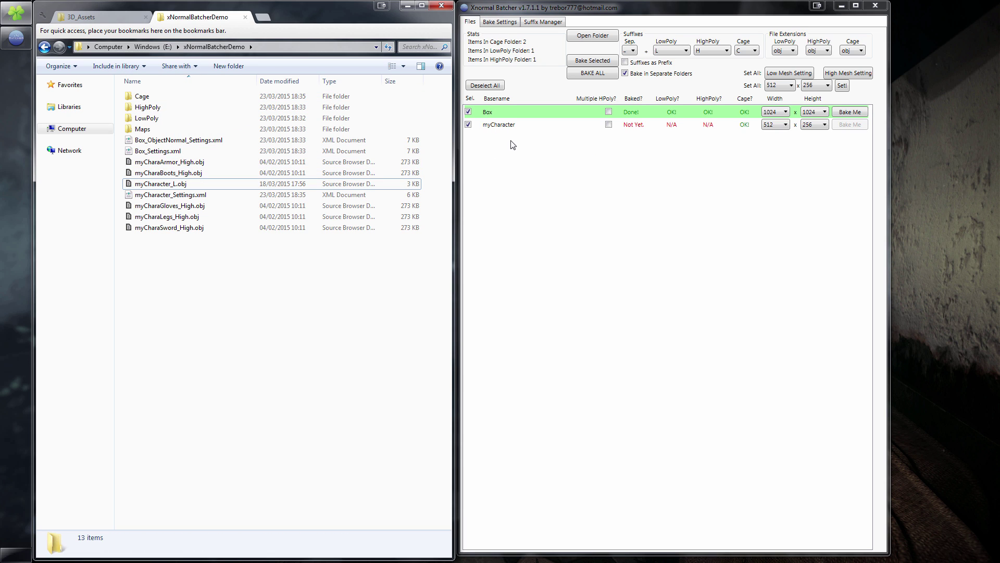
{"action": "left_click_drag", "start_coordinate": [162, 183], "coordinate": [158, 120]}
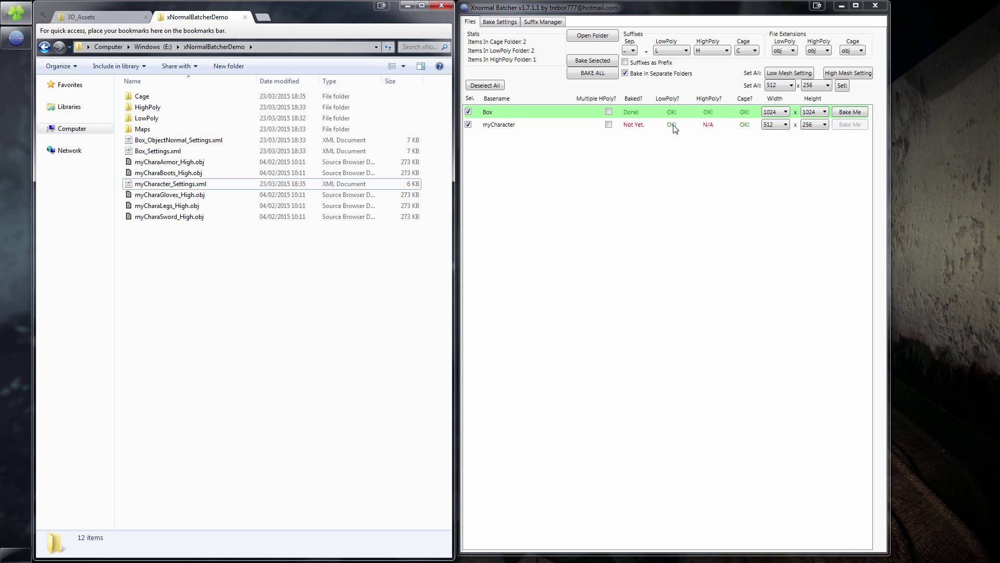
Step: Move the myChara Armor, Boots, Gloves, Legs and Sword _High.obj files together into the HighPoly folder
{"action": "left_click", "coordinate": [176, 196]}
{"action": "left_click", "coordinate": [169, 217], "text": "shift"}
{"action": "left_click", "coordinate": [172, 174], "text": "ctrl"}
{"action": "left_click", "coordinate": [170, 163], "text": "ctrl"}
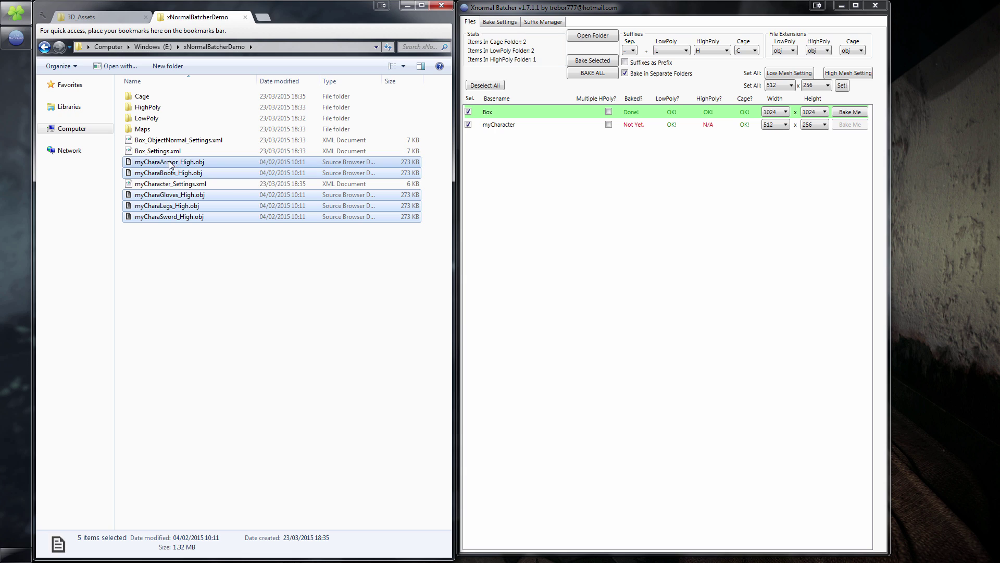
{"action": "left_click_drag", "start_coordinate": [170, 163], "coordinate": [153, 111]}
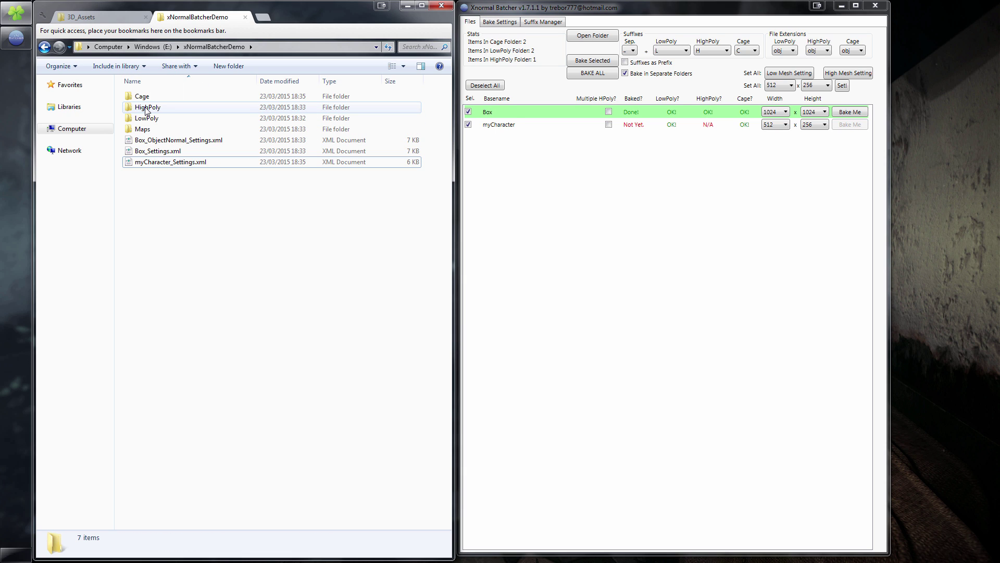
Step: Check the file names in the HighPoly folder and set the batcher's HighPoly suffix to High
{"action": "double_click", "coordinate": [147, 108]}
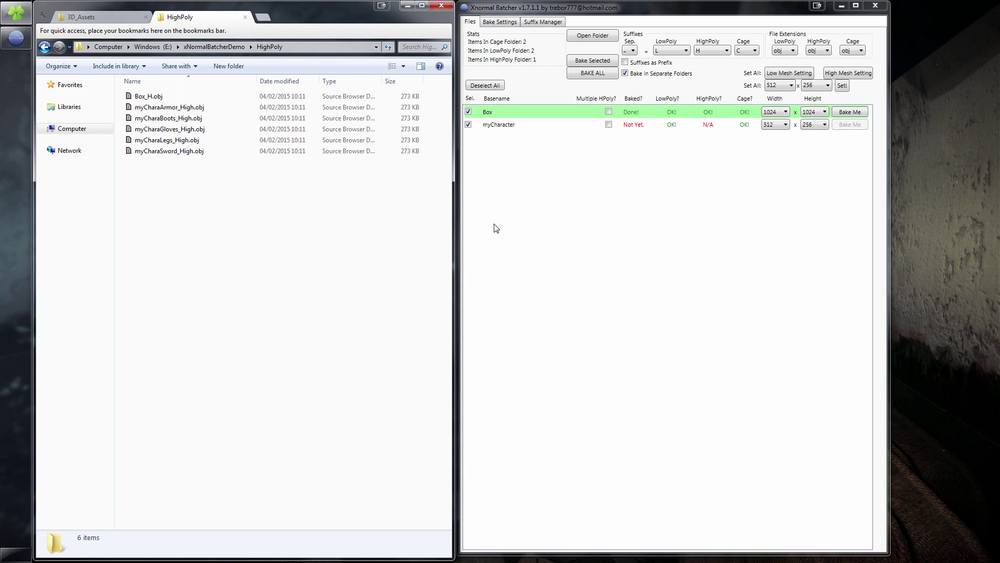
{"action": "left_click", "coordinate": [714, 50]}
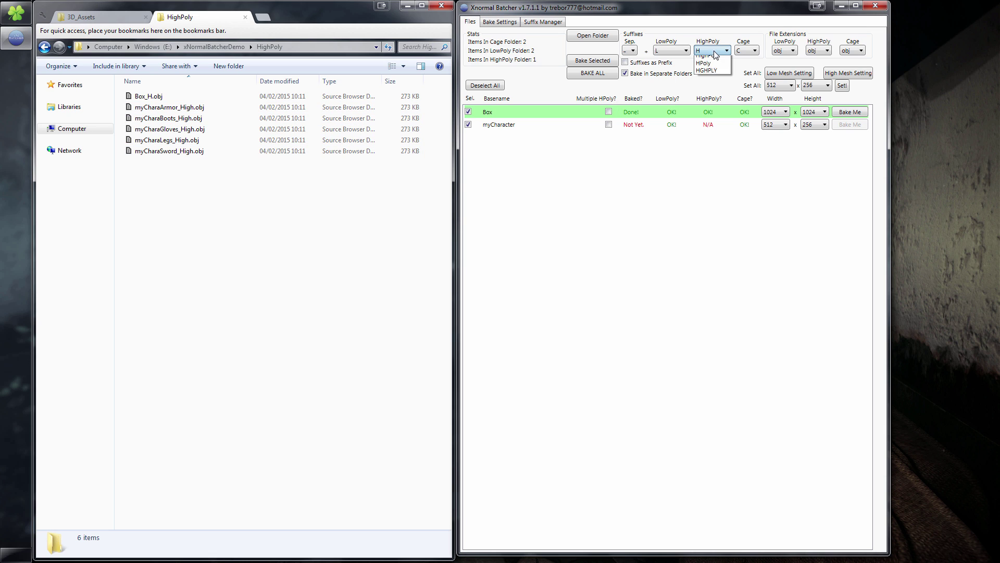
{"action": "left_click", "coordinate": [710, 75]}
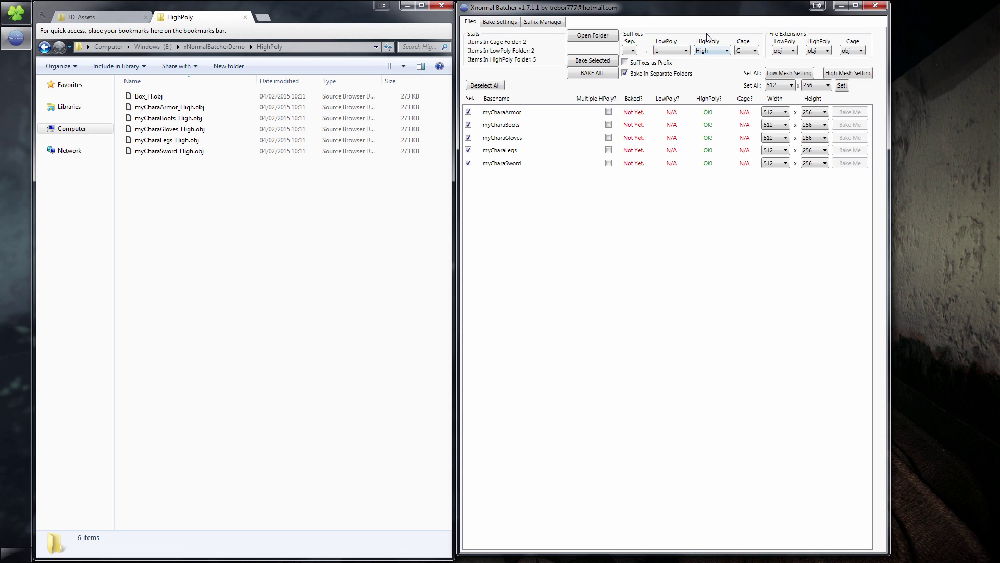
{"action": "left_click", "coordinate": [509, 114]}
{"action": "left_click", "coordinate": [508, 164]}
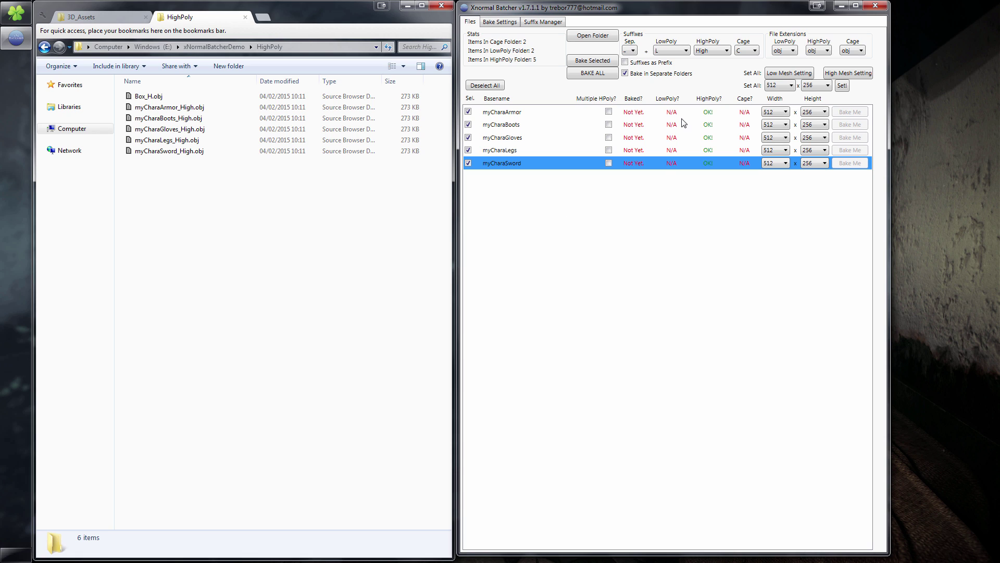
{"action": "left_click_drag", "start_coordinate": [498, 114], "coordinate": [504, 167]}
{"action": "left_click", "coordinate": [252, 198]}
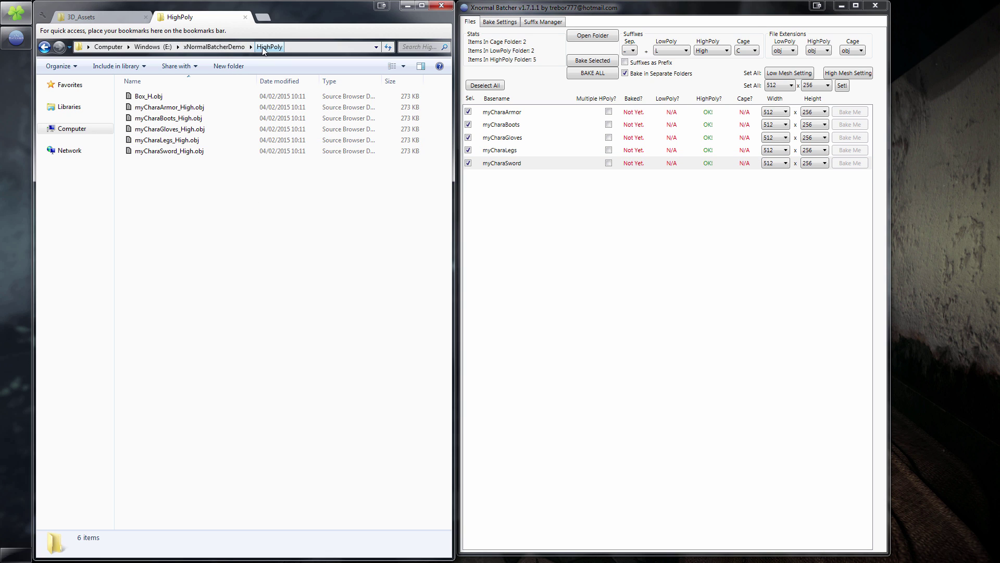
Step: Create a folder named myCharacter_High inside the HighPoly folder
{"action": "left_click", "coordinate": [231, 66]}
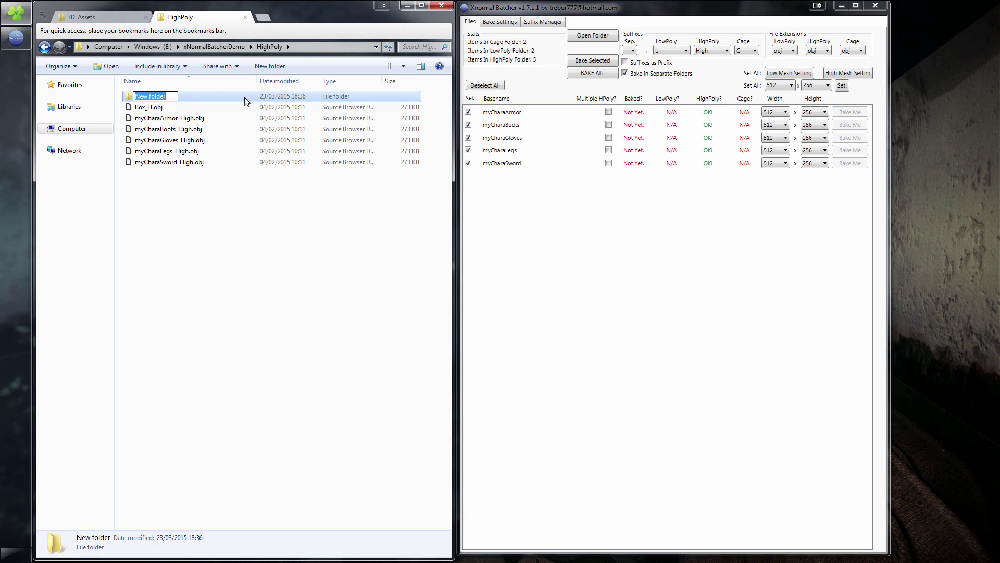
{"action": "type", "text": "myChra"}
{"action": "key", "text": "BackSpace"}
{"action": "key", "text": "BackSpace"}
{"action": "type", "text": "aracter_Hig"}
{"action": "key", "text": "Return"}
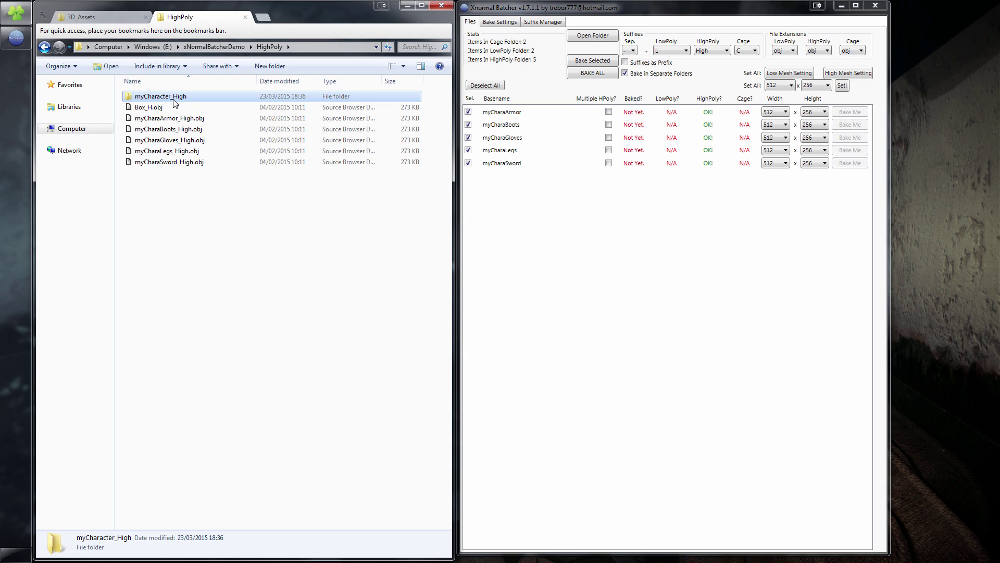
Step: Move the myChara Armor, Boots, Gloves, Legs and Sword _High.obj files into the myCharacter_High folder
{"action": "left_click_drag", "start_coordinate": [193, 102], "coordinate": [164, 158]}
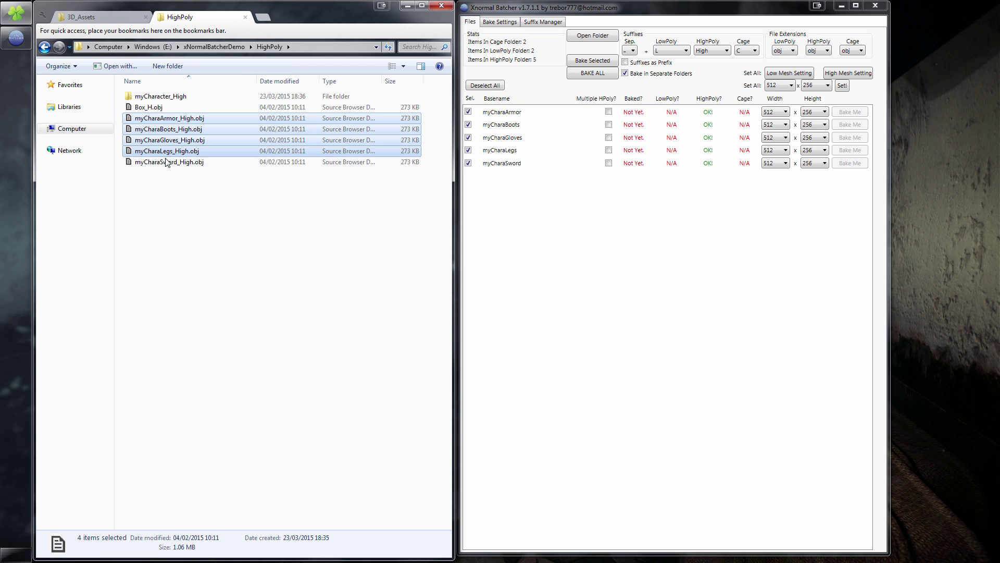
{"action": "left_click", "coordinate": [170, 164], "text": "shift"}
{"action": "left_click_drag", "start_coordinate": [190, 118], "coordinate": [177, 101]}
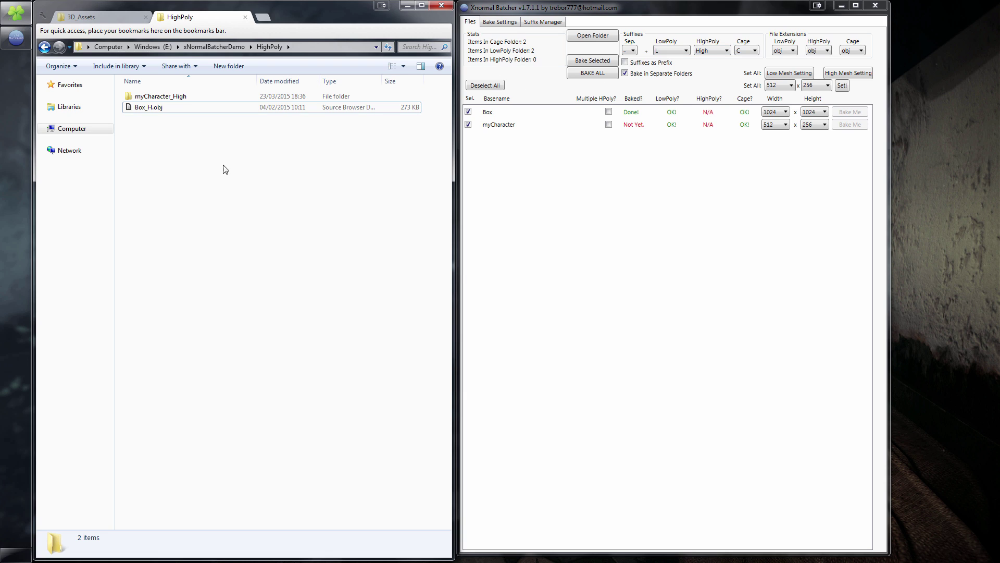
{"action": "left_click", "coordinate": [187, 102]}
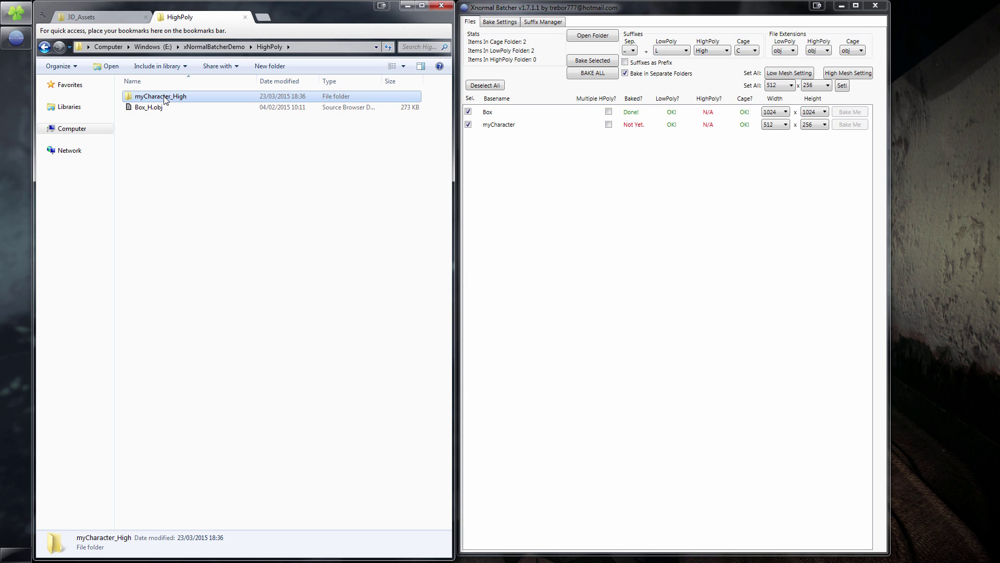
{"action": "left_click", "coordinate": [241, 171]}
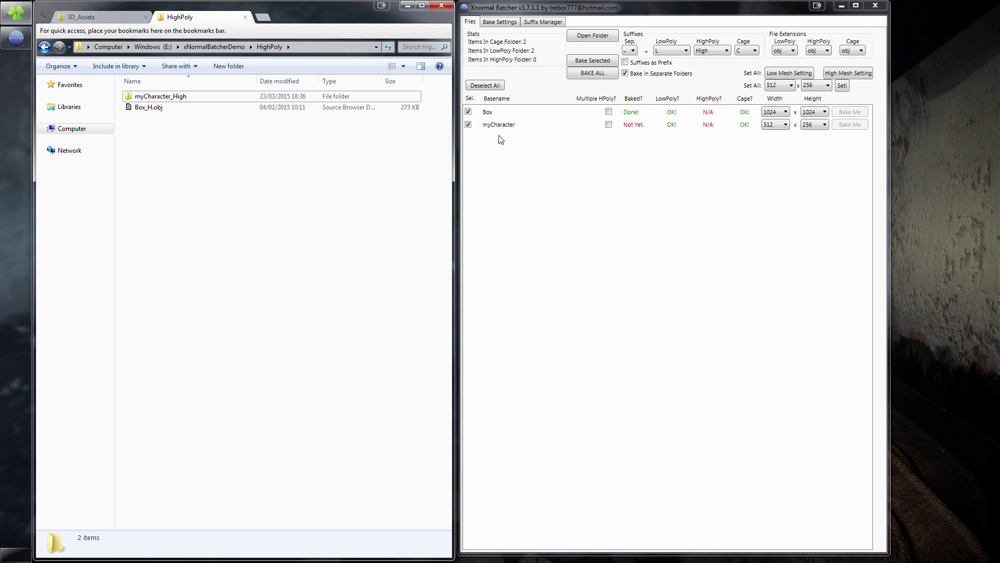
Step: Enable Multiple HPoly for myCharacter and check the five part meshes inside the myCharacter_High folder
{"action": "left_click", "coordinate": [608, 125]}
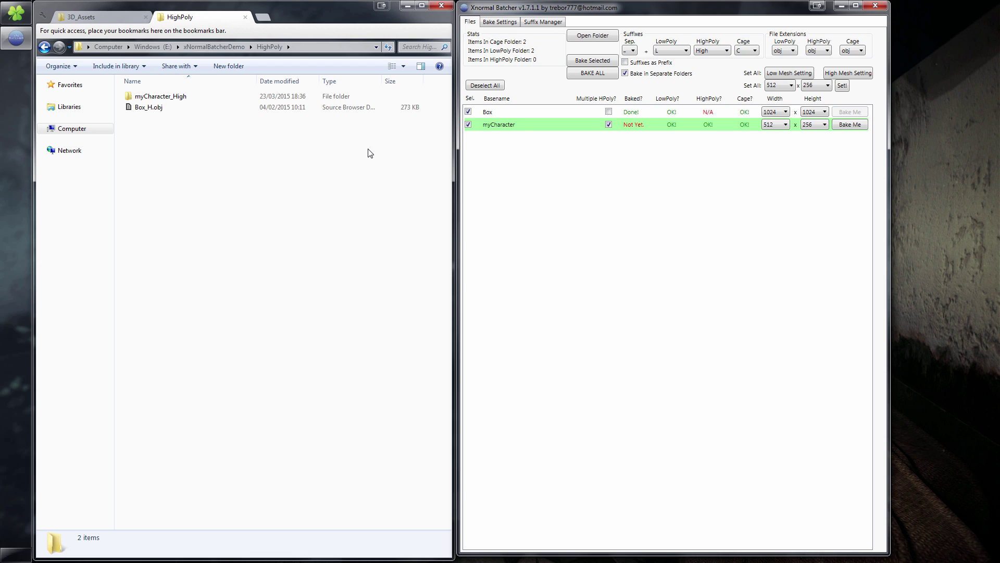
{"action": "double_click", "coordinate": [177, 98]}
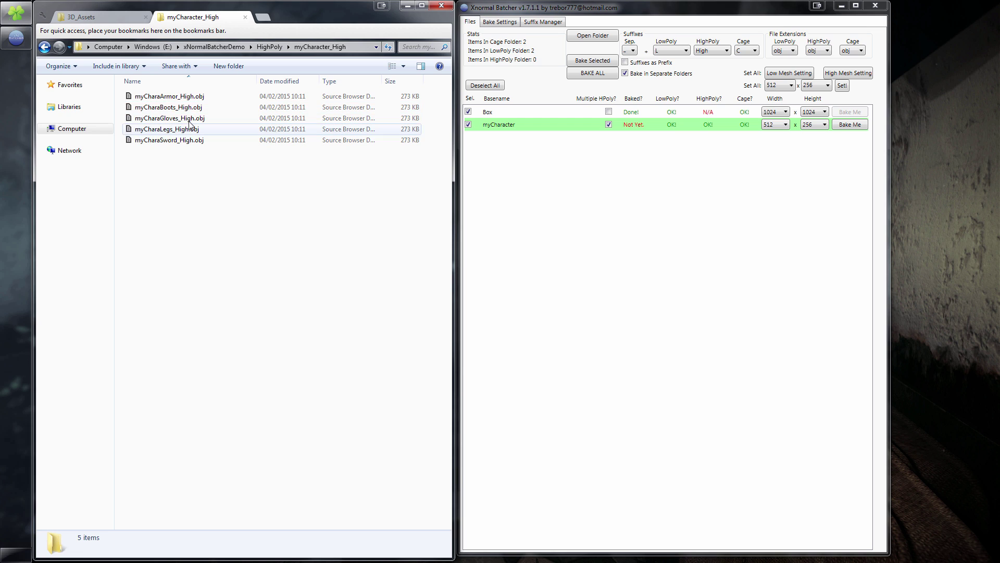
{"action": "left_click", "coordinate": [158, 97]}
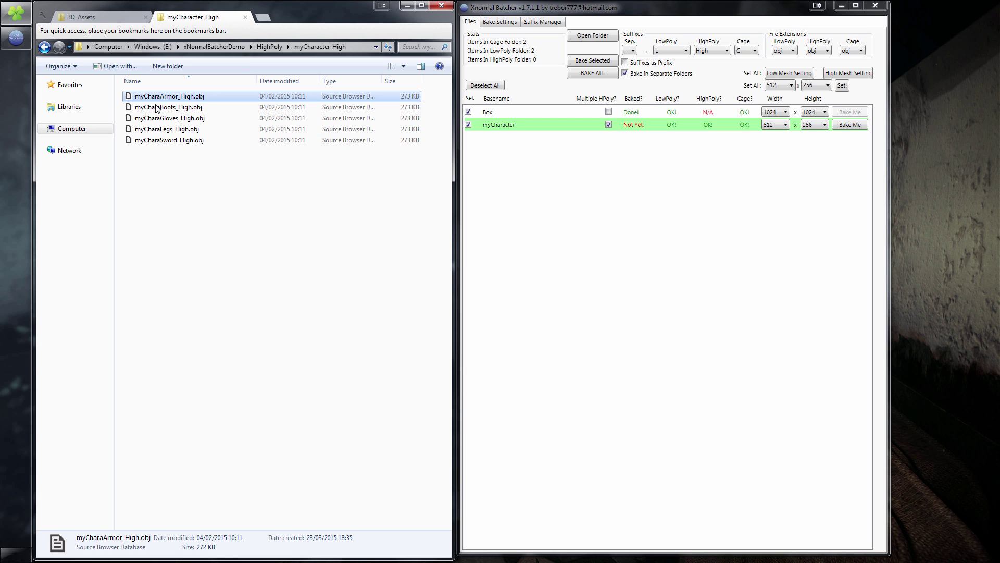
{"action": "left_click", "coordinate": [163, 185]}
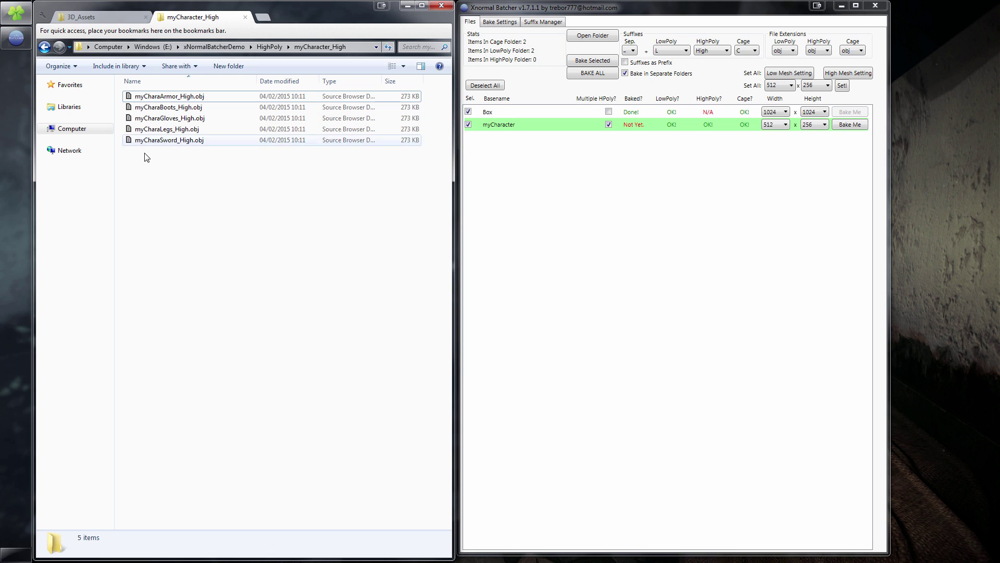
{"action": "left_click", "coordinate": [152, 107]}
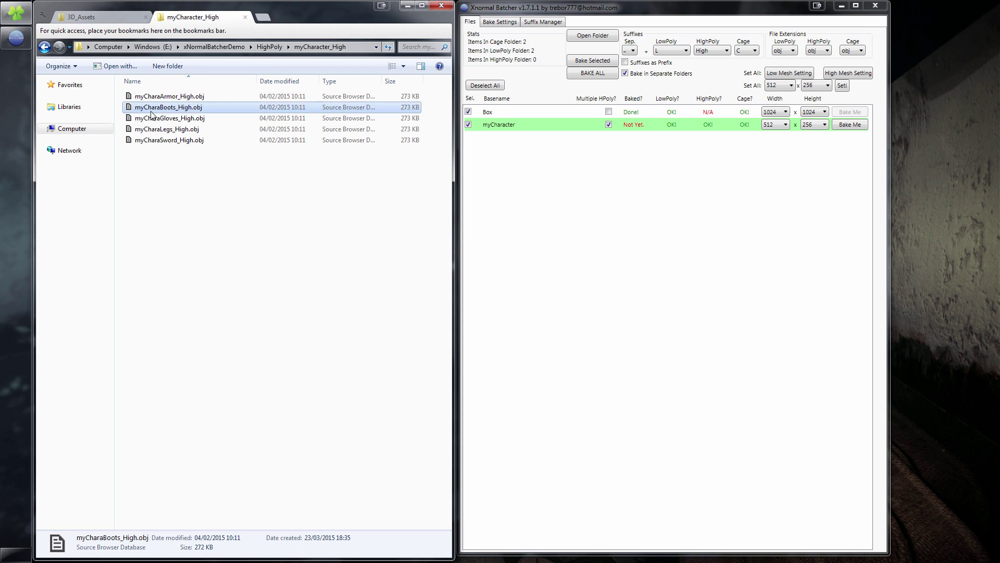
{"action": "left_click", "coordinate": [156, 118]}
{"action": "left_click", "coordinate": [162, 129]}
{"action": "left_click", "coordinate": [167, 140]}
{"action": "left_click", "coordinate": [680, 230]}
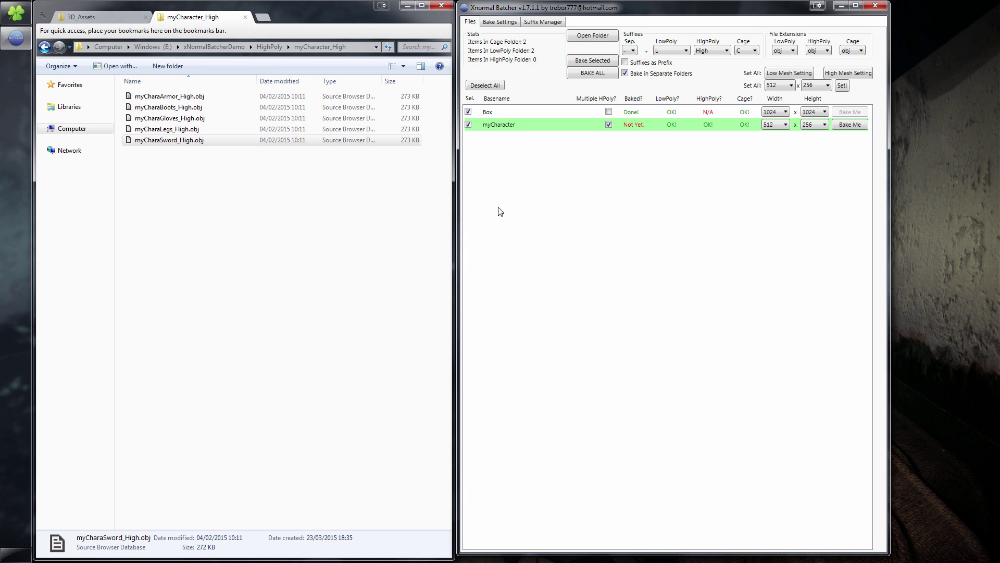
Step: Set the myCharacter bake size to 1024 x 1024
{"action": "left_click", "coordinate": [773, 125]}
{"action": "left_click", "coordinate": [772, 182]}
{"action": "left_click", "coordinate": [819, 125]}
{"action": "left_click", "coordinate": [810, 180]}
Step: Review the contents of the myCharacter_High folder and the baked Box maps in the Maps folder
{"action": "left_click", "coordinate": [266, 48]}
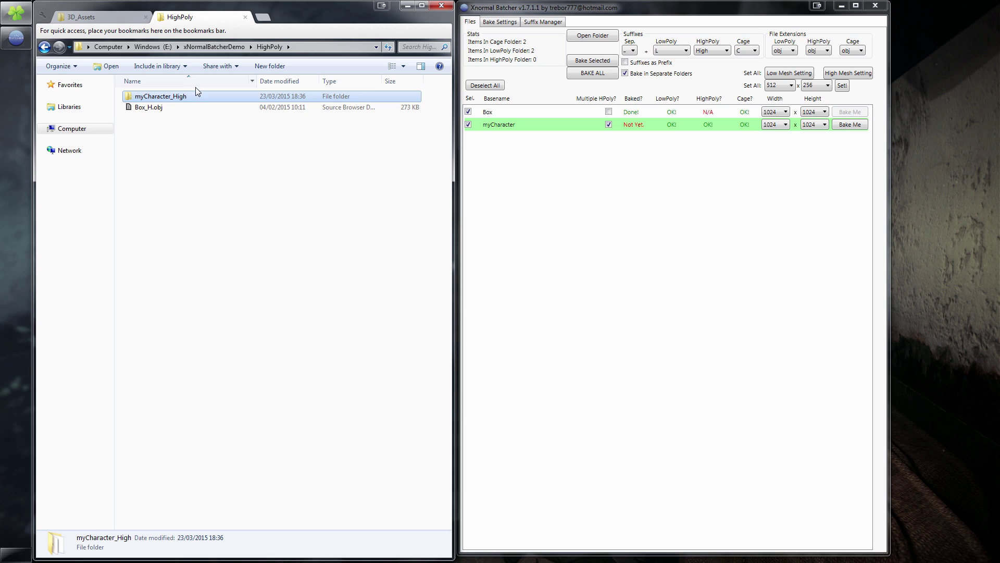
{"action": "double_click", "coordinate": [169, 99]}
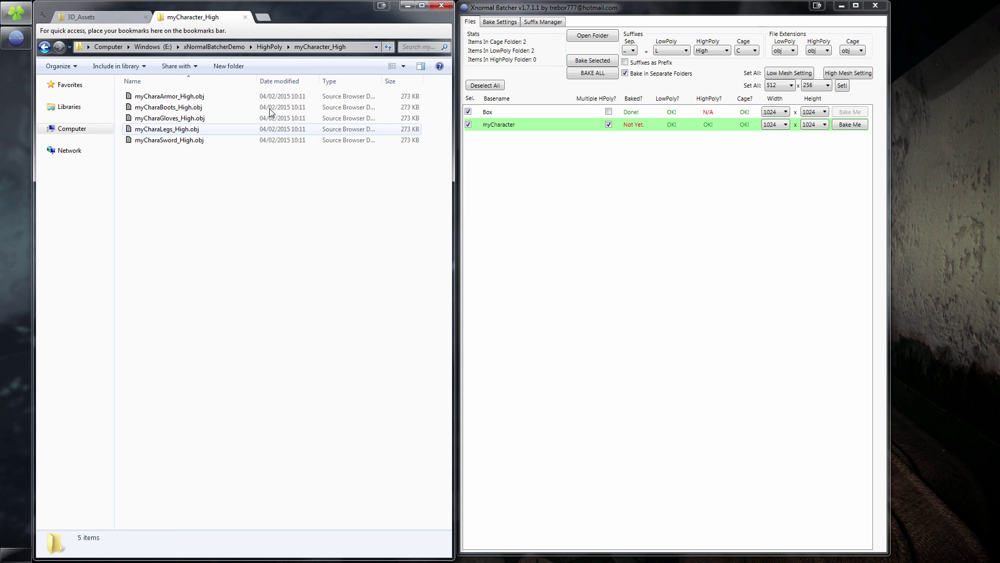
{"action": "left_click", "coordinate": [269, 47]}
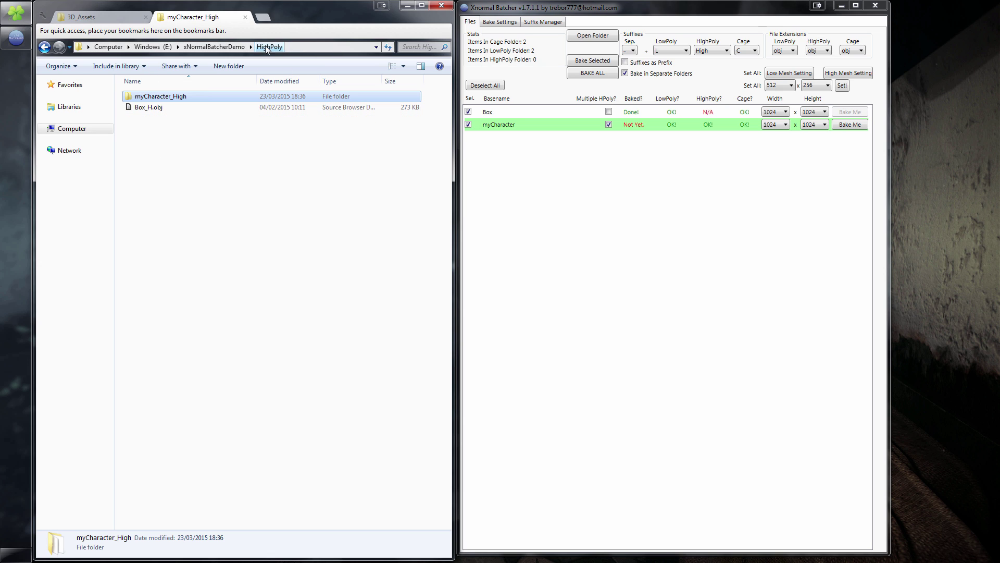
{"action": "double_click", "coordinate": [157, 97]}
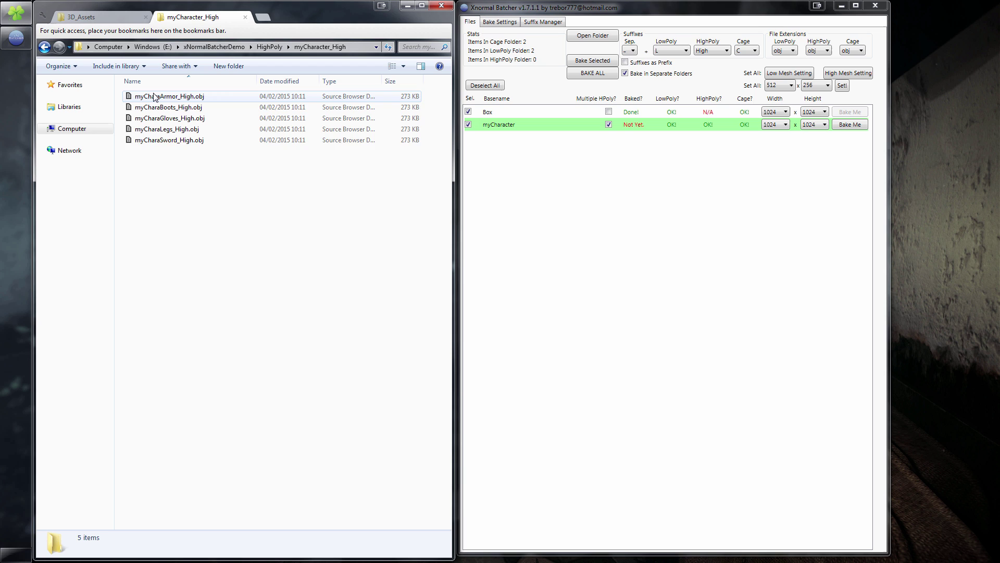
{"action": "left_click", "coordinate": [271, 47]}
{"action": "left_click", "coordinate": [214, 46]}
{"action": "double_click", "coordinate": [145, 131]}
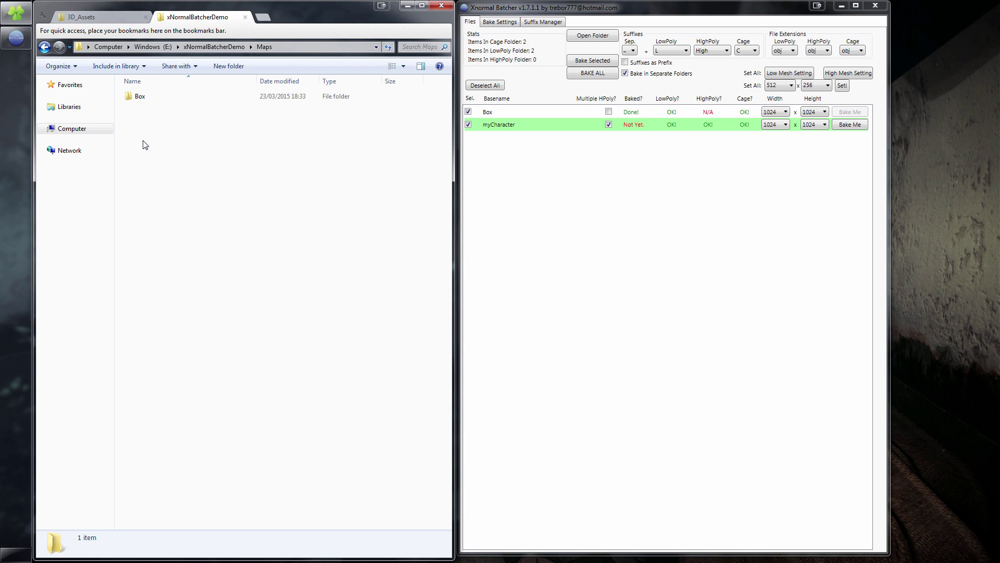
{"action": "double_click", "coordinate": [143, 99]}
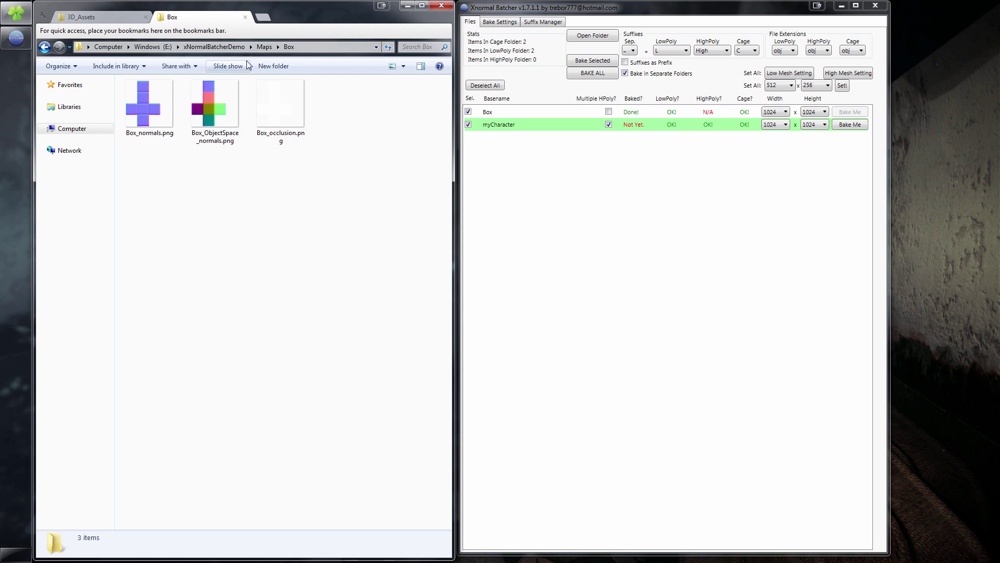
Step: Permanently delete the myChara Armor, Boots, Gloves, Legs and Sword _Settings.xml files from xNormalBatcherDemo, keeping myCharacter_Settings.xml
{"action": "left_click", "coordinate": [215, 47]}
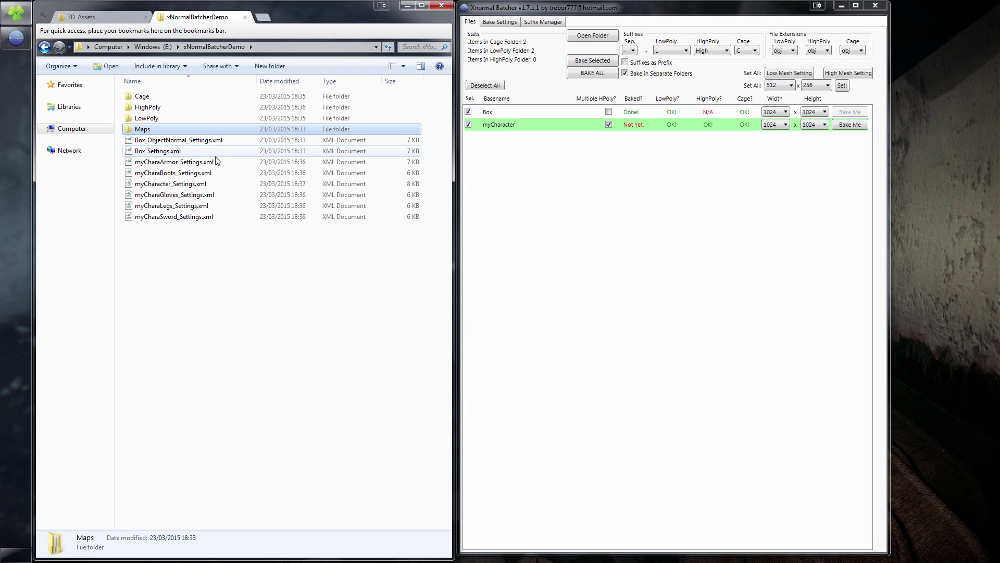
{"action": "left_click_drag", "start_coordinate": [182, 259], "coordinate": [164, 159]}
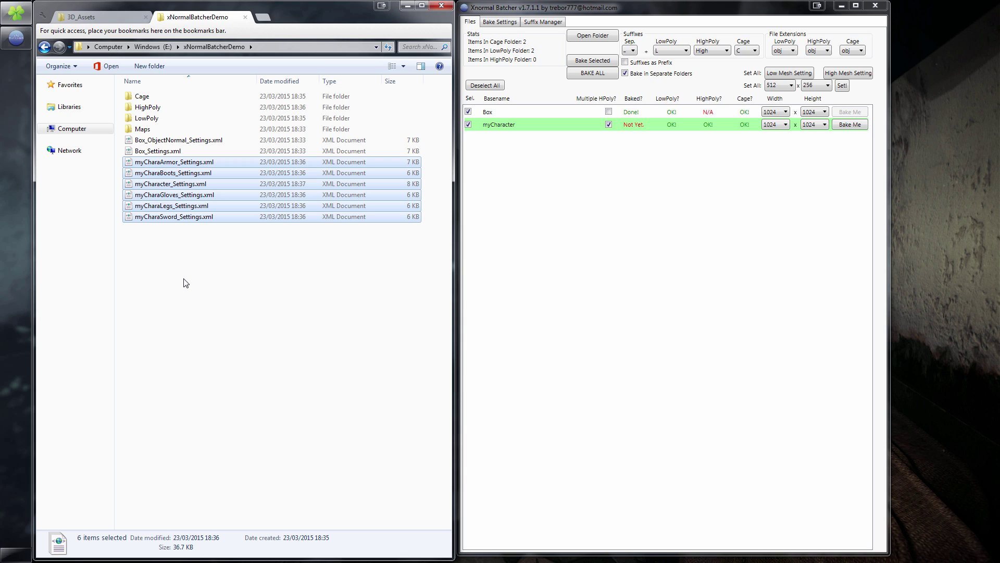
{"action": "left_click", "coordinate": [172, 184], "text": "ctrl"}
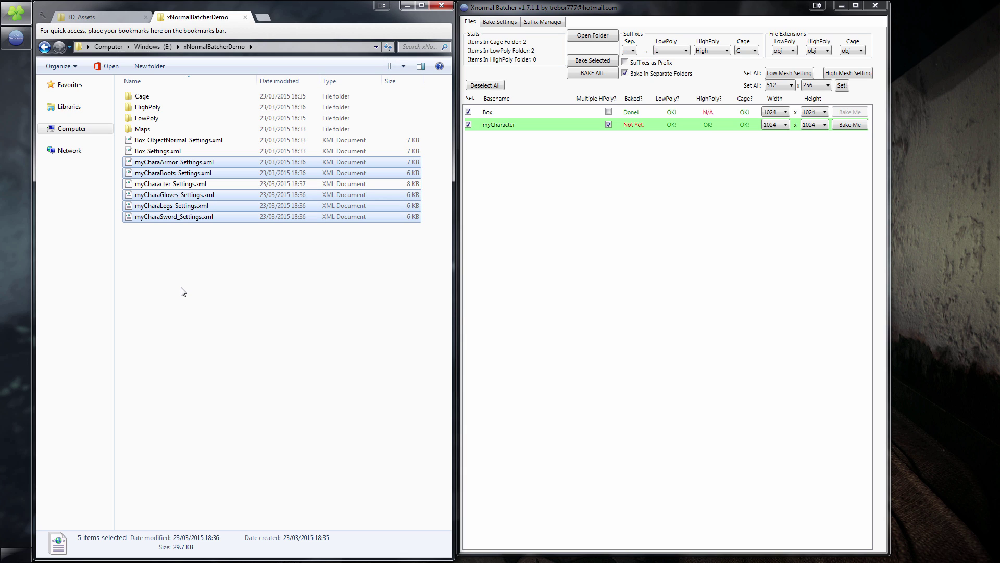
{"action": "key", "text": "shift+Delete"}
{"action": "key", "text": "Return"}
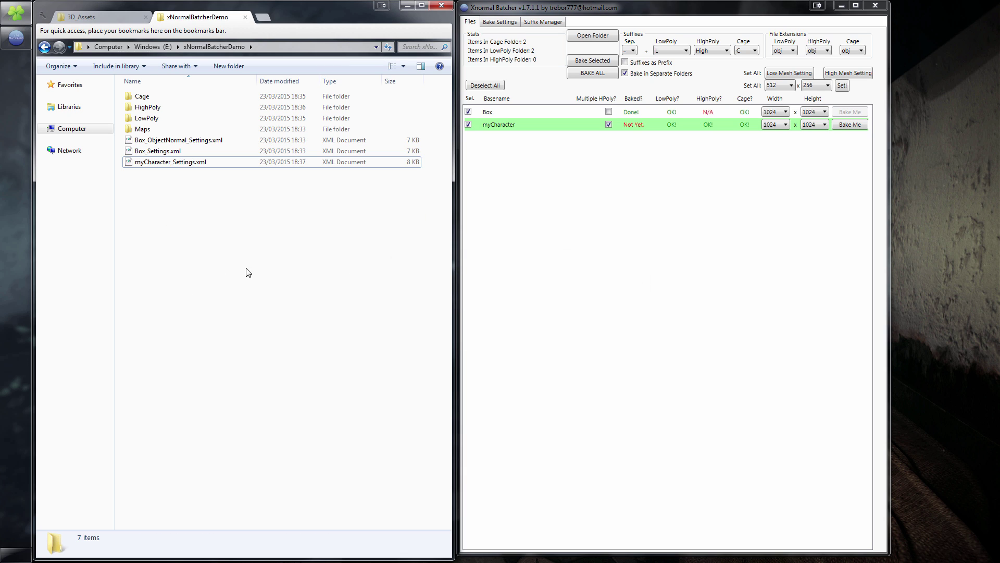
Step: Bake myCharacter and view the resulting myCharacter_normals.png from its Maps subfolder
{"action": "left_click", "coordinate": [636, 256]}
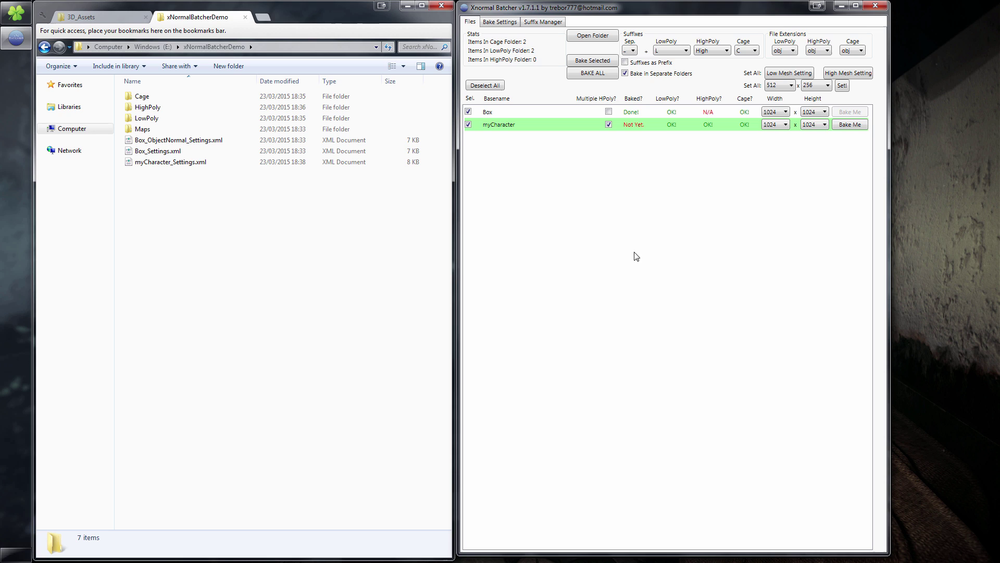
{"action": "left_click", "coordinate": [847, 127]}
{"action": "double_click", "coordinate": [145, 129]}
{"action": "double_click", "coordinate": [156, 108]}
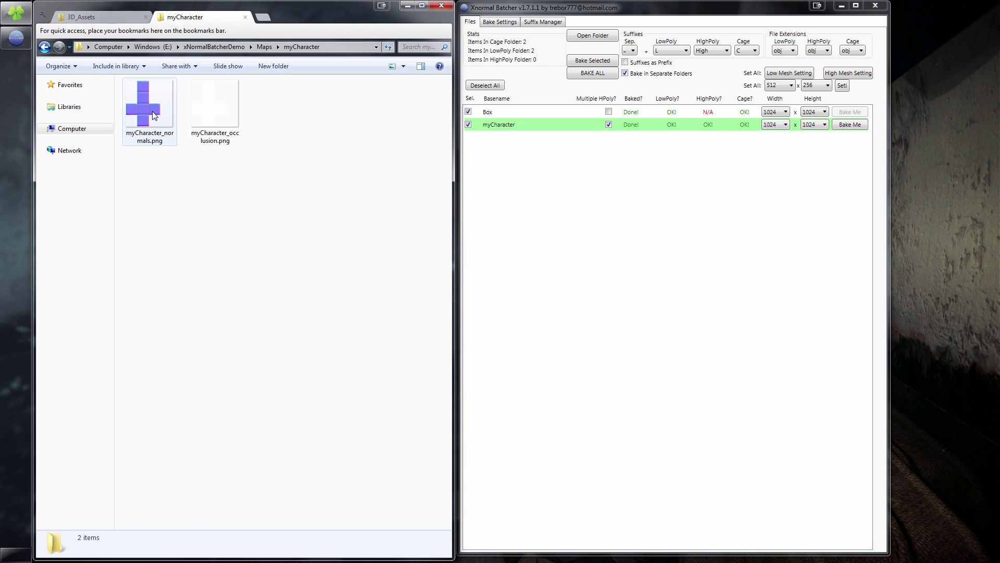
{"action": "double_click", "coordinate": [149, 107]}
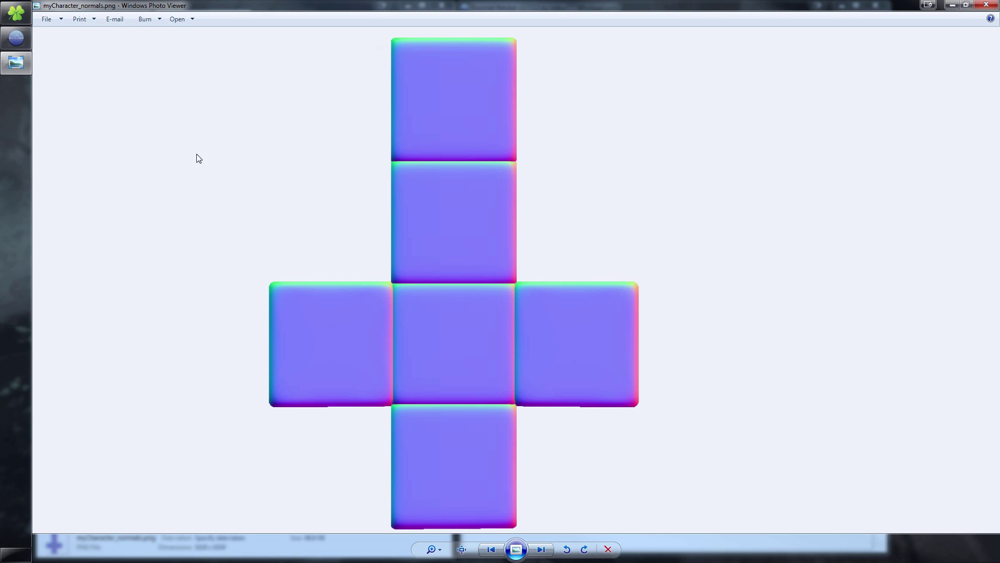
{"action": "left_click", "coordinate": [986, 5]}
Step: Close the normal map preview and rename Box_H.obj in the xNormalBatcherDemo HighPoly folder as Box_High.obj
{"action": "left_click", "coordinate": [264, 48]}
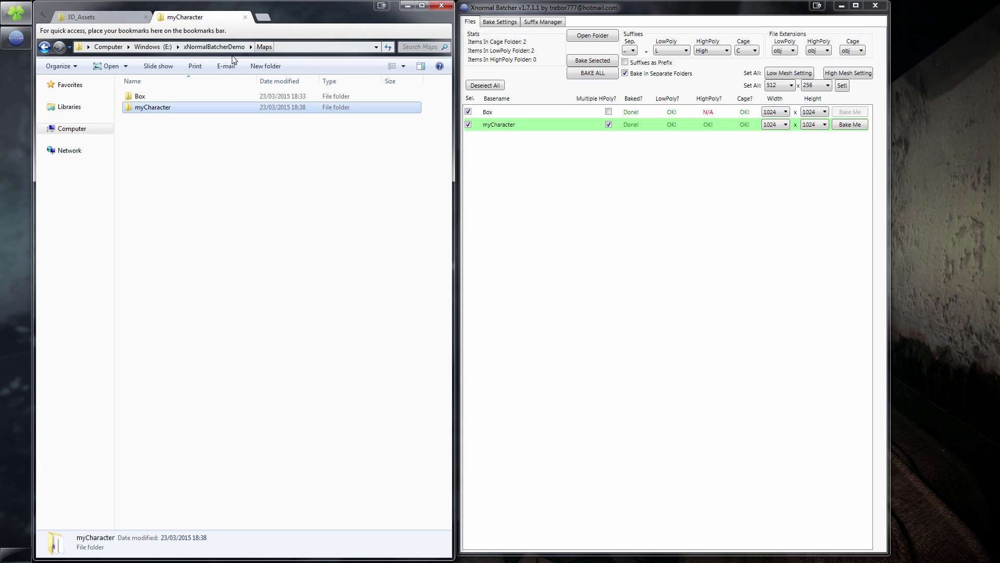
{"action": "left_click", "coordinate": [214, 47]}
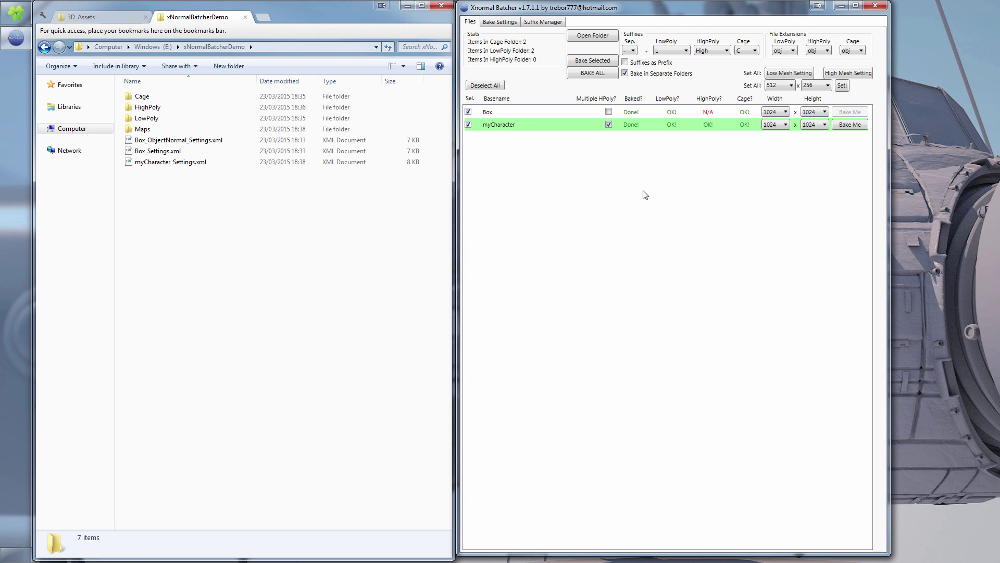
{"action": "left_click", "coordinate": [705, 112]}
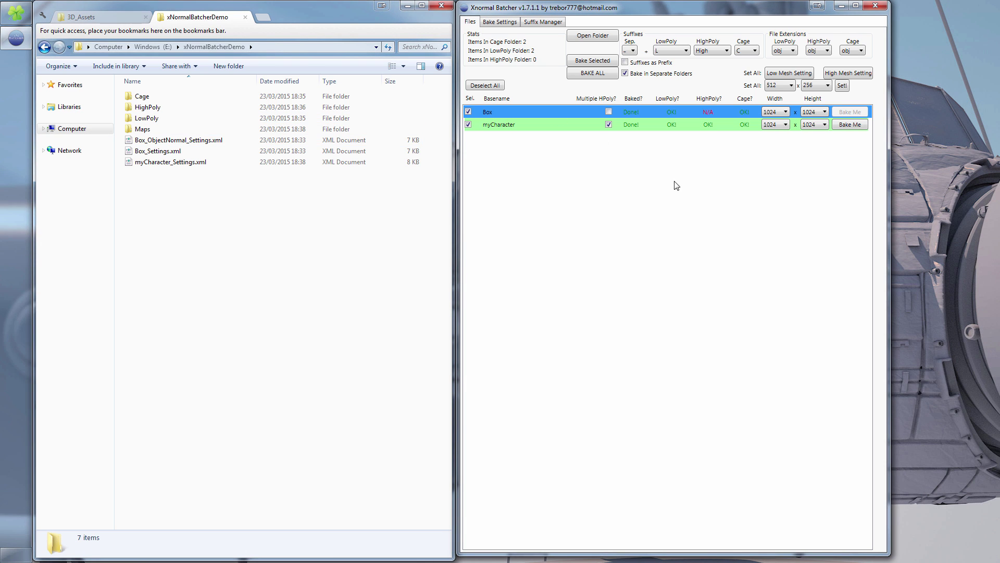
{"action": "double_click", "coordinate": [146, 108]}
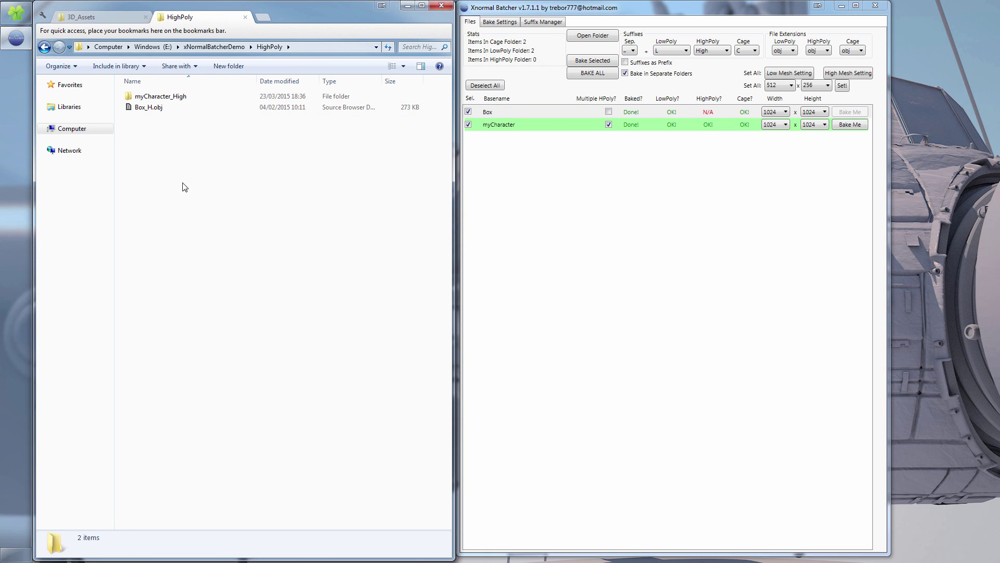
{"action": "left_click", "coordinate": [147, 108]}
{"action": "left_click", "coordinate": [148, 110]}
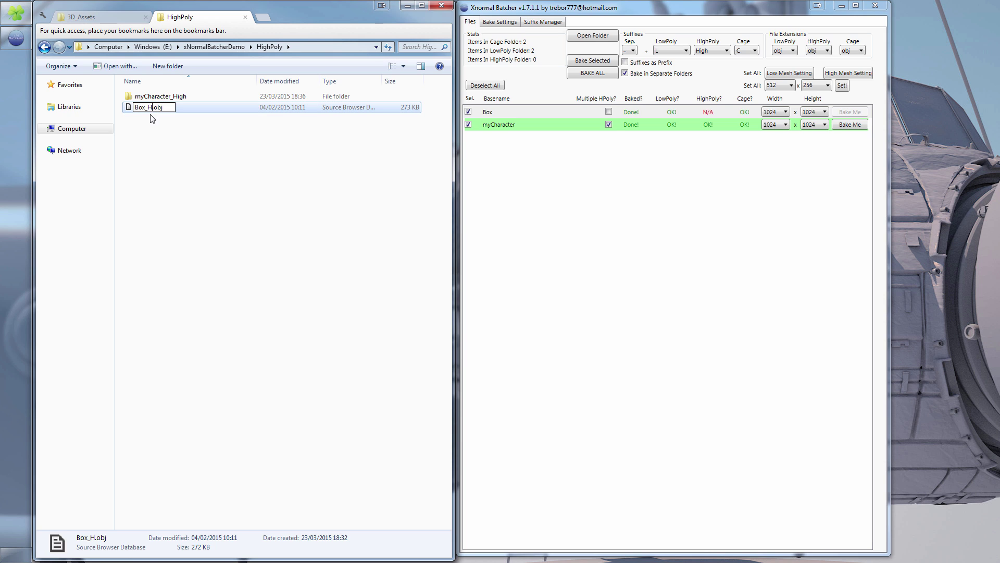
{"action": "type", "text": "igh"}
{"action": "key", "text": "Return"}
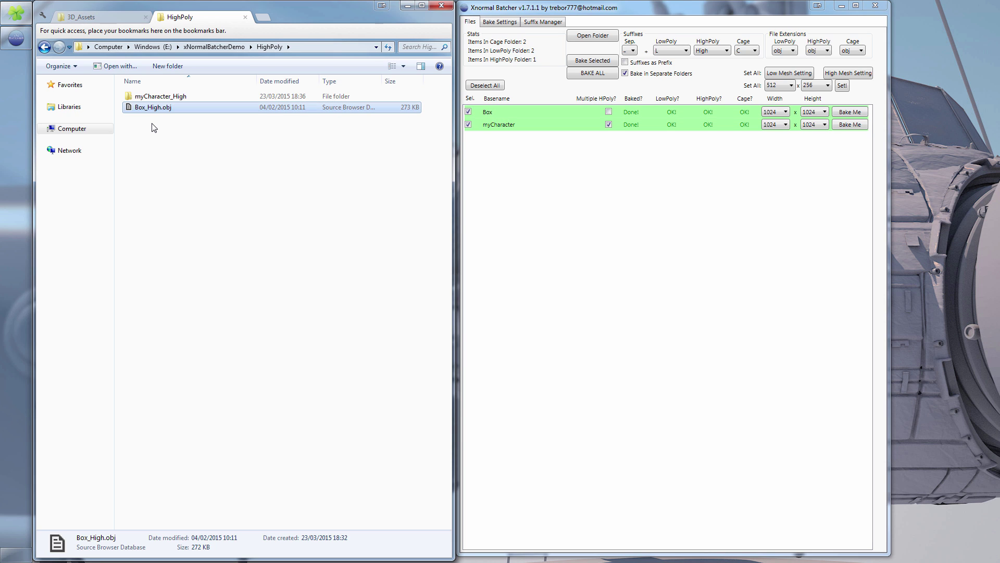
Step: Toggle the bake selection of Box and myCharacter off and on again, leaving both entries selected
{"action": "left_click", "coordinate": [759, 179]}
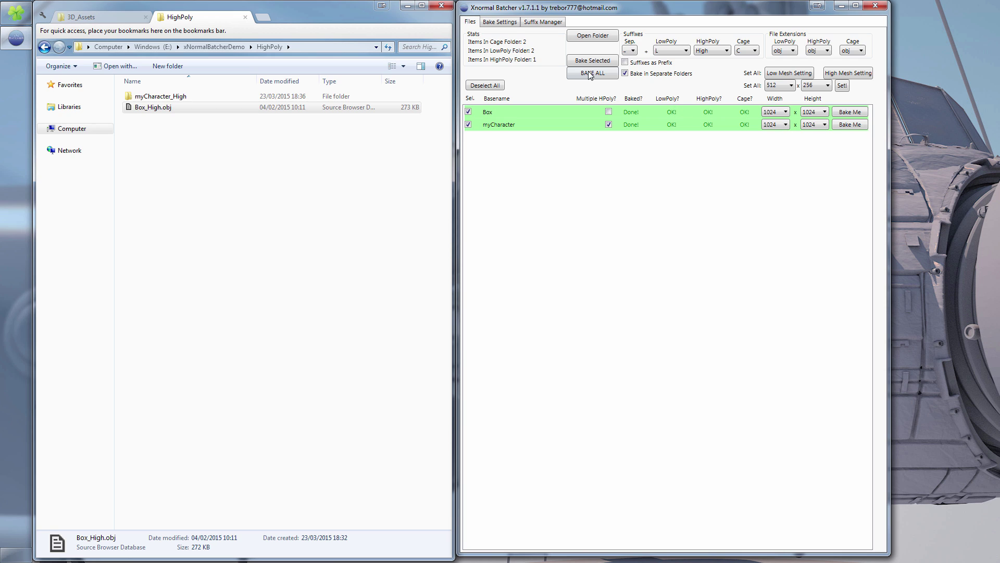
{"action": "left_click", "coordinate": [468, 112]}
{"action": "left_click", "coordinate": [468, 125]}
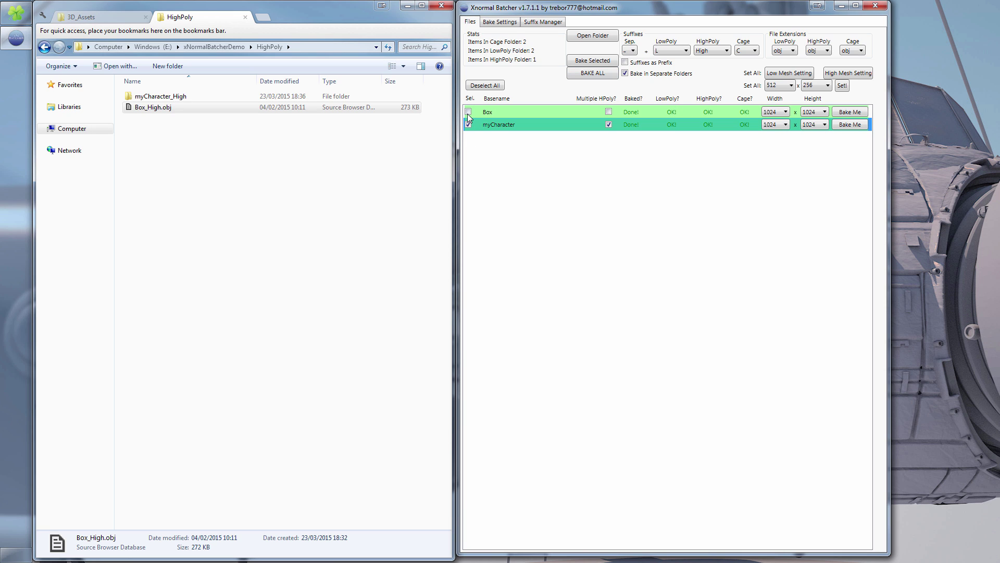
{"action": "left_click", "coordinate": [468, 112]}
{"action": "left_click", "coordinate": [468, 124]}
{"action": "left_click", "coordinate": [486, 86]}
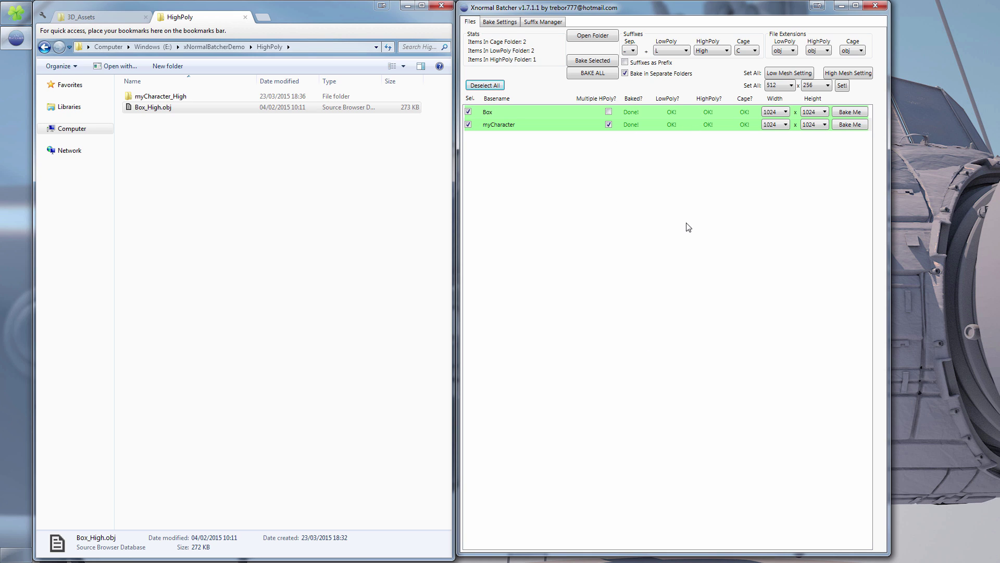
Step: Set the bake size of all entries to 256 x 256
{"action": "left_click", "coordinate": [784, 86]}
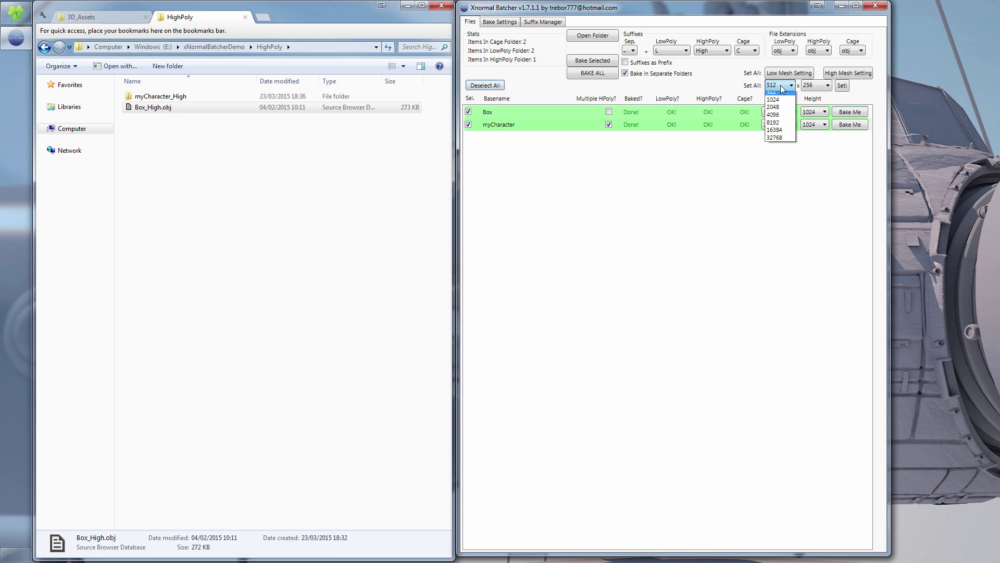
{"action": "left_click", "coordinate": [807, 100]}
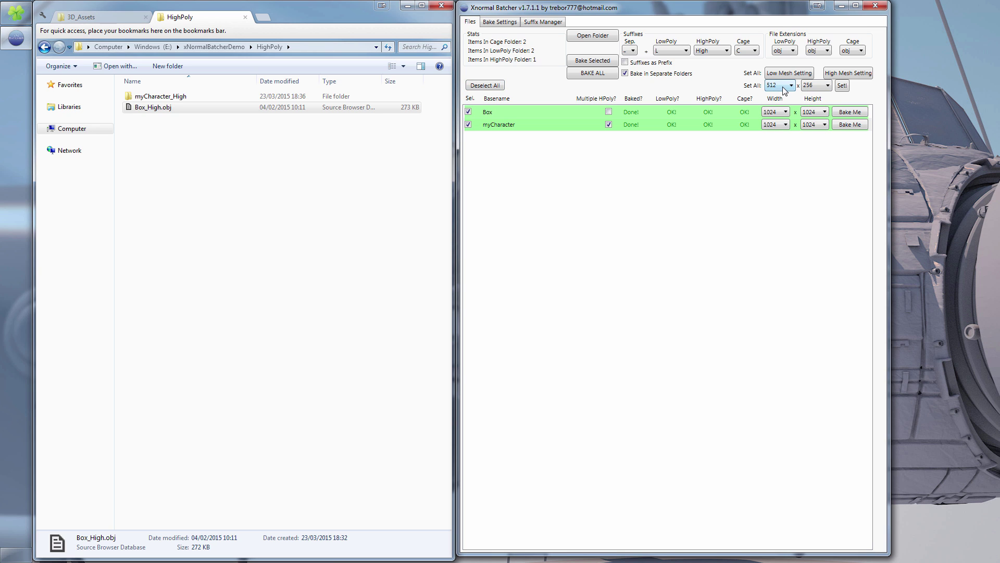
{"action": "left_click", "coordinate": [786, 89]}
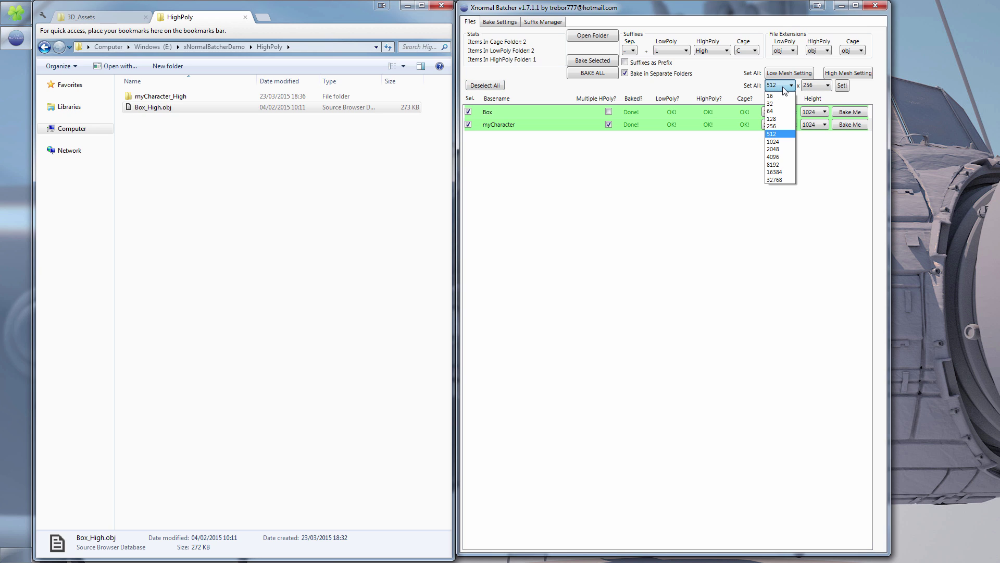
{"action": "left_click", "coordinate": [773, 126]}
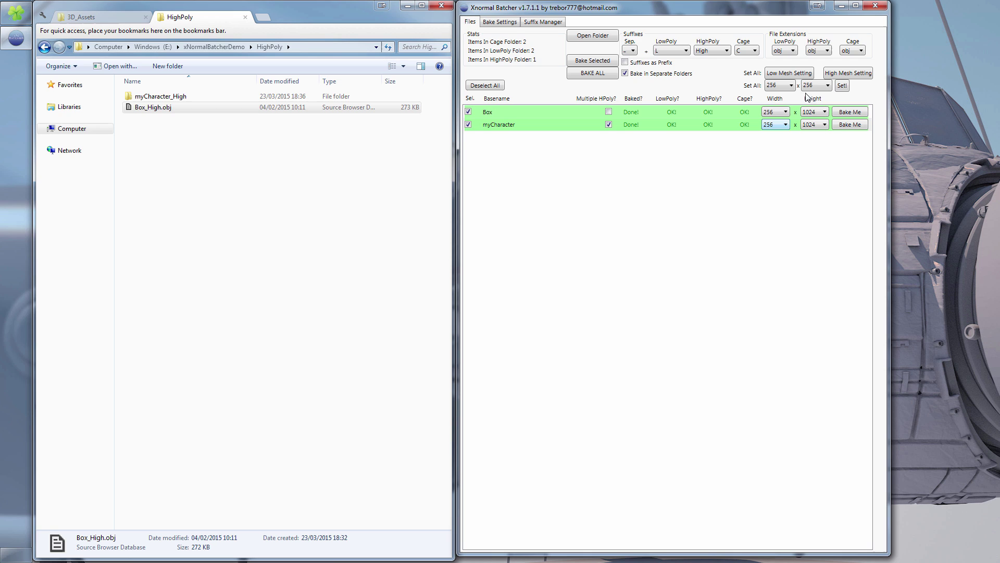
{"action": "left_click", "coordinate": [843, 86]}
{"action": "right_click", "coordinate": [546, 107]}
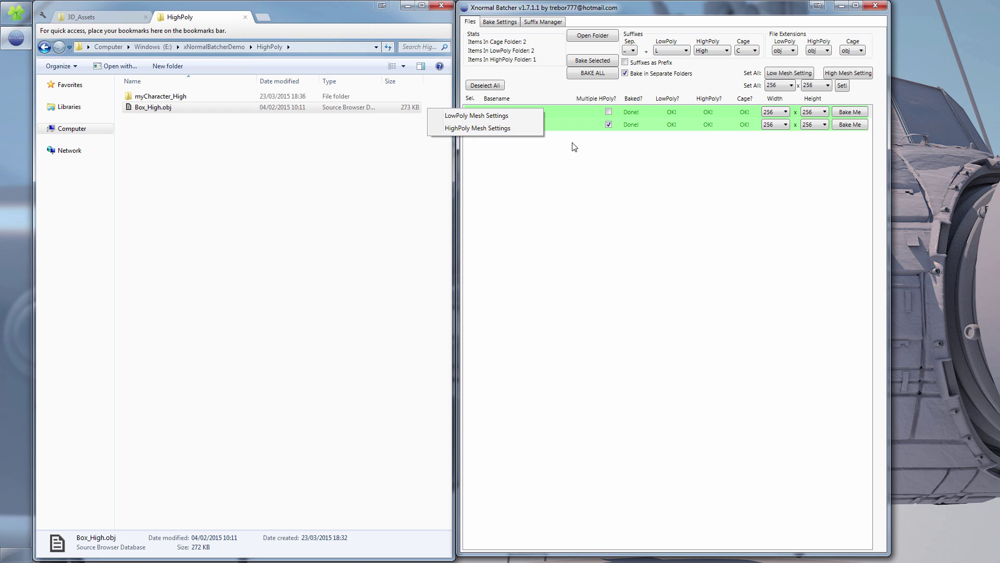
{"action": "right_click", "coordinate": [569, 127]}
{"action": "left_click", "coordinate": [542, 144]}
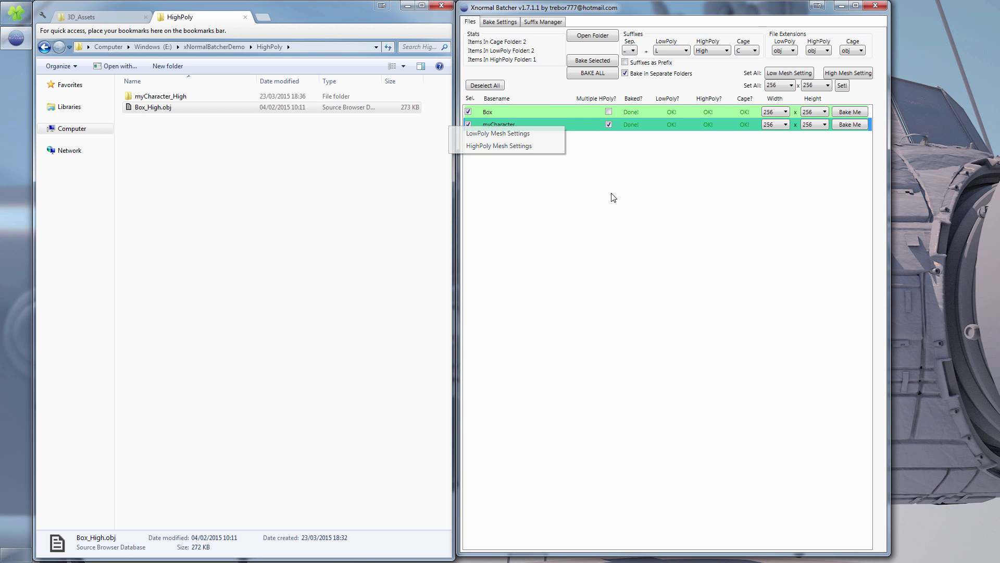
Step: Set the front max ray distance to 5 in the low-poly mesh settings for all entries
{"action": "left_click", "coordinate": [797, 74]}
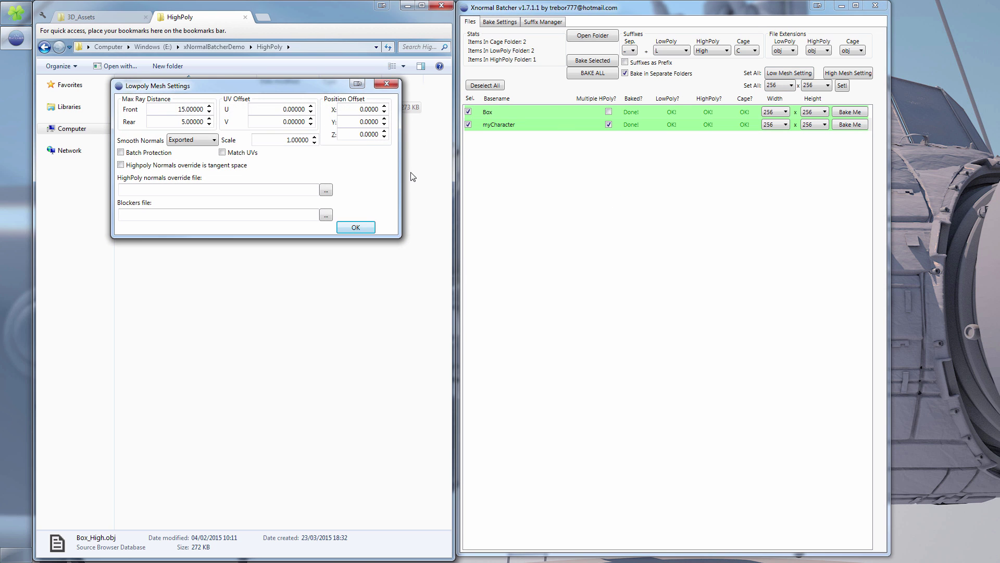
{"action": "double_click", "coordinate": [182, 111]}
{"action": "left_click", "coordinate": [189, 142]}
{"action": "left_click", "coordinate": [356, 227]}
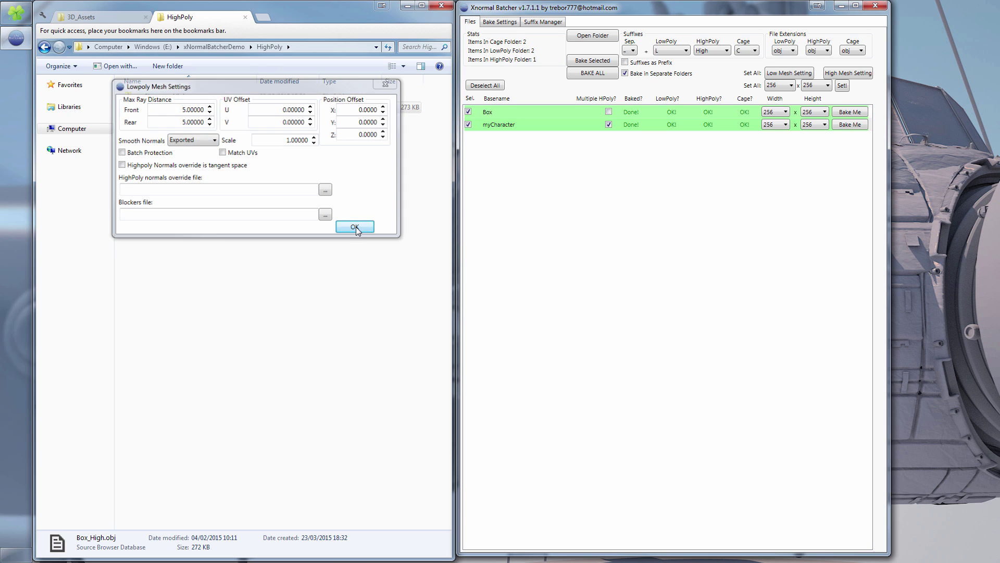
Step: Set the front max ray distance to 8 in the low-poly mesh settings of Box only
{"action": "right_click", "coordinate": [539, 111]}
{"action": "left_click", "coordinate": [502, 118]}
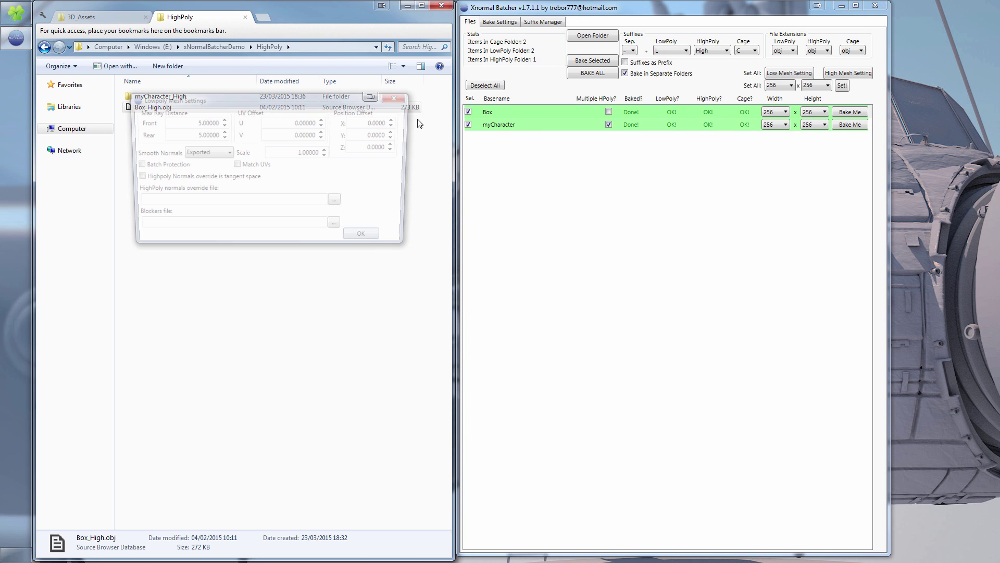
{"action": "double_click", "coordinate": [198, 126]}
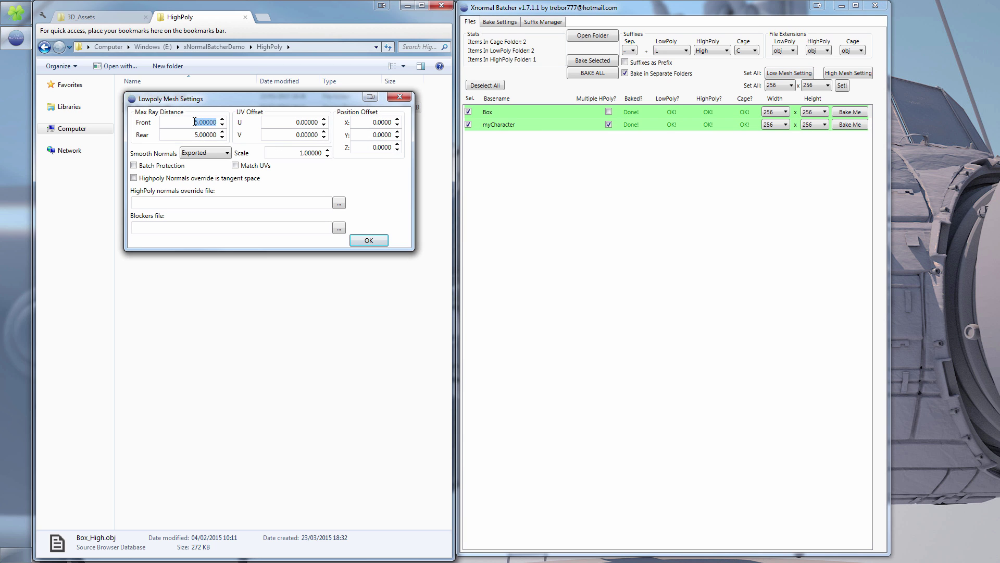
{"action": "left_click", "coordinate": [195, 122]}
{"action": "left_click", "coordinate": [358, 239]}
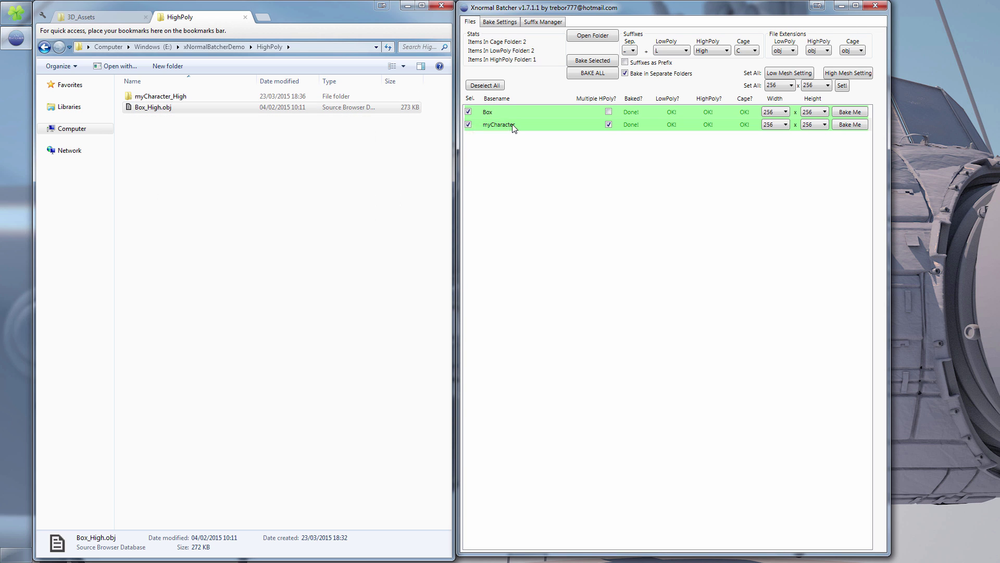
Step: Compare the front max ray distance in the individual low-poly mesh settings of myCharacter and Box
{"action": "right_click", "coordinate": [514, 129]}
{"action": "left_click", "coordinate": [494, 131]}
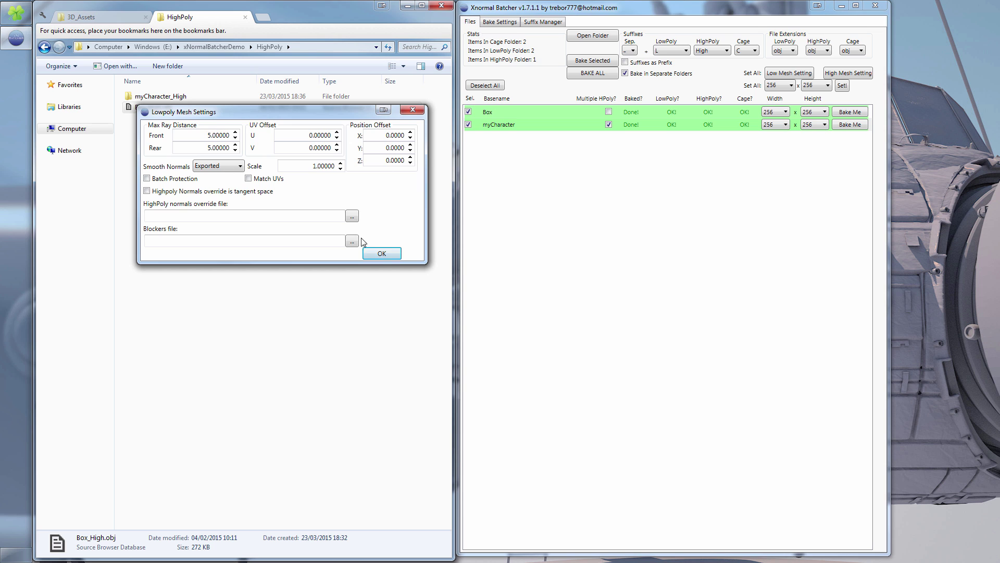
{"action": "left_click", "coordinate": [381, 253]}
{"action": "left_click", "coordinate": [498, 112]}
{"action": "right_click", "coordinate": [500, 112]}
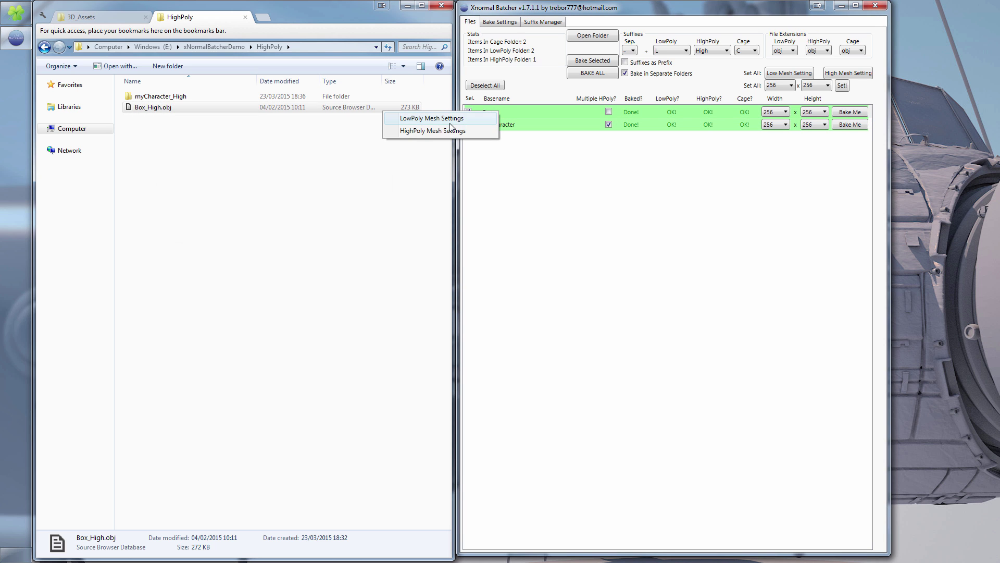
{"action": "left_click", "coordinate": [451, 122]}
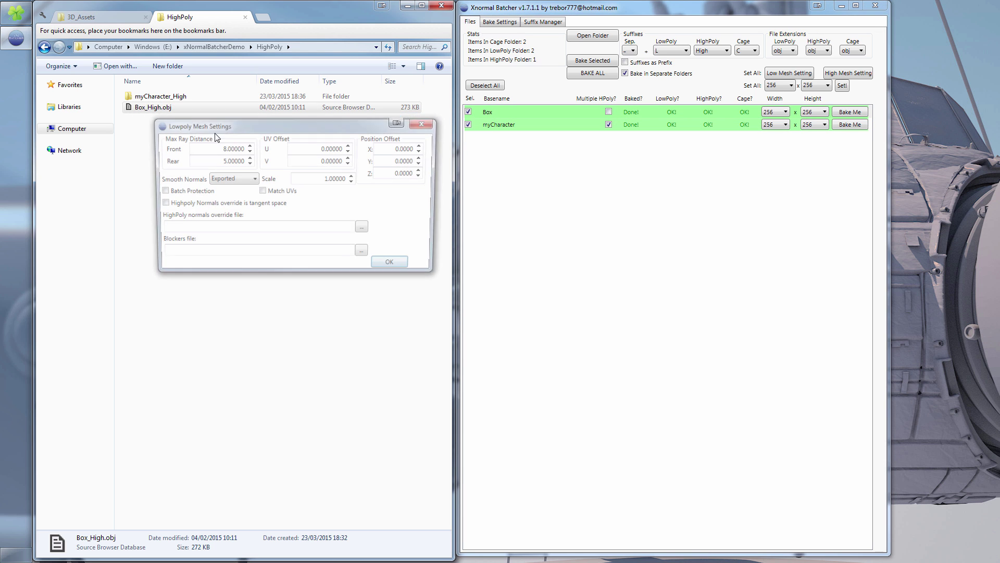
{"action": "left_click", "coordinate": [426, 123]}
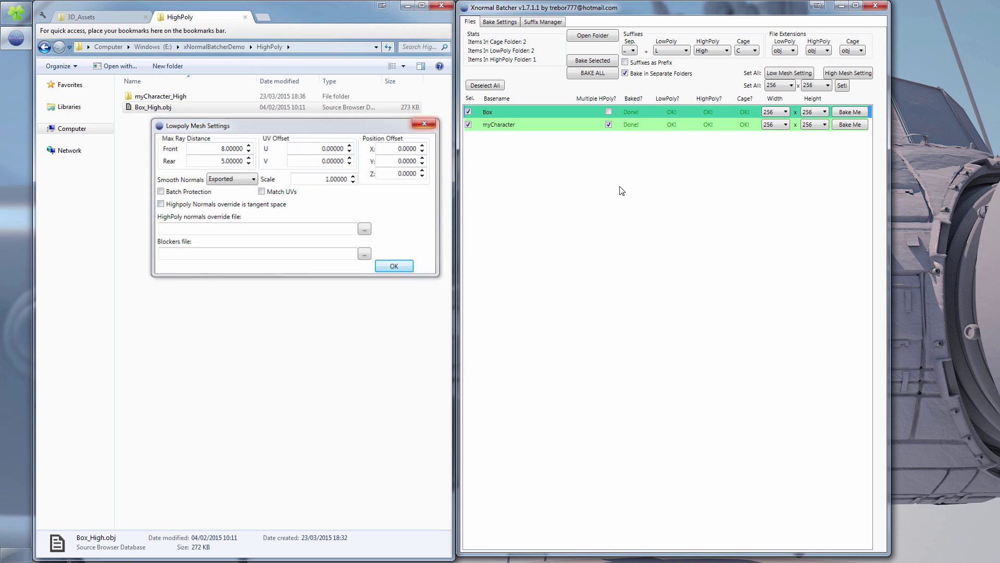